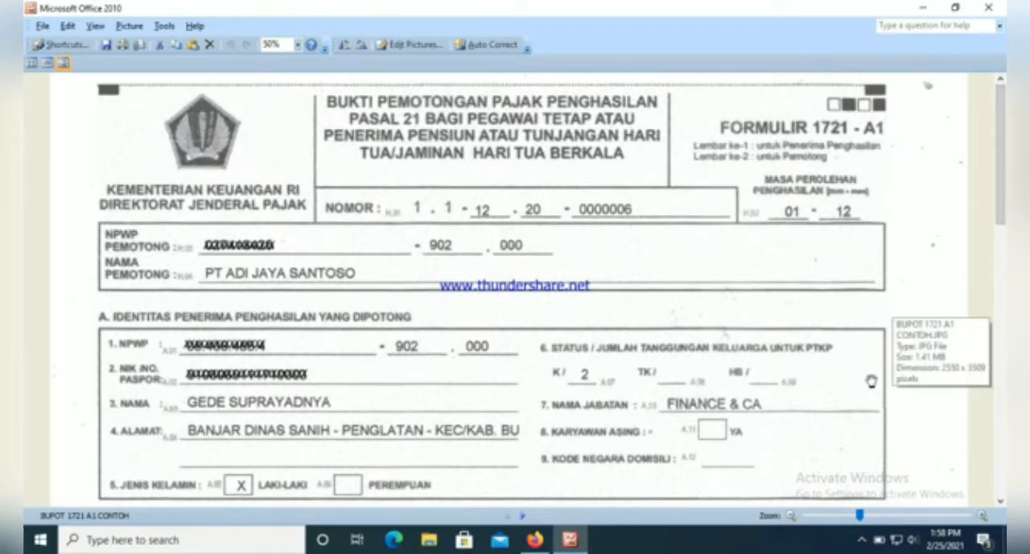
Examine the scanned Formulir 1721-A1 withholding slip, covering the employee identity, gross income, deductions, PPh Pasal 21 calculation and withholder sections
scroll(919, 427, down, 1)
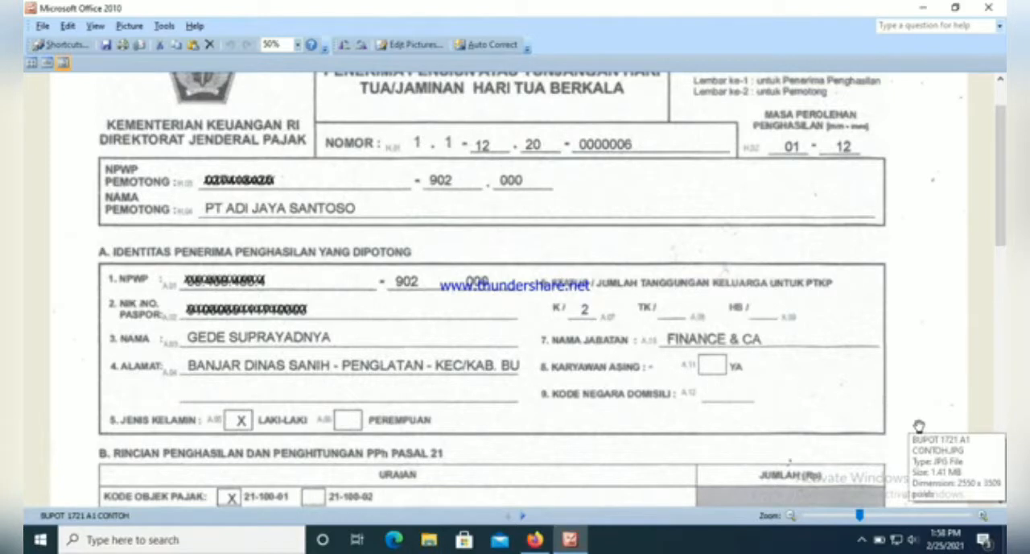
scroll(903, 365, down, 1)
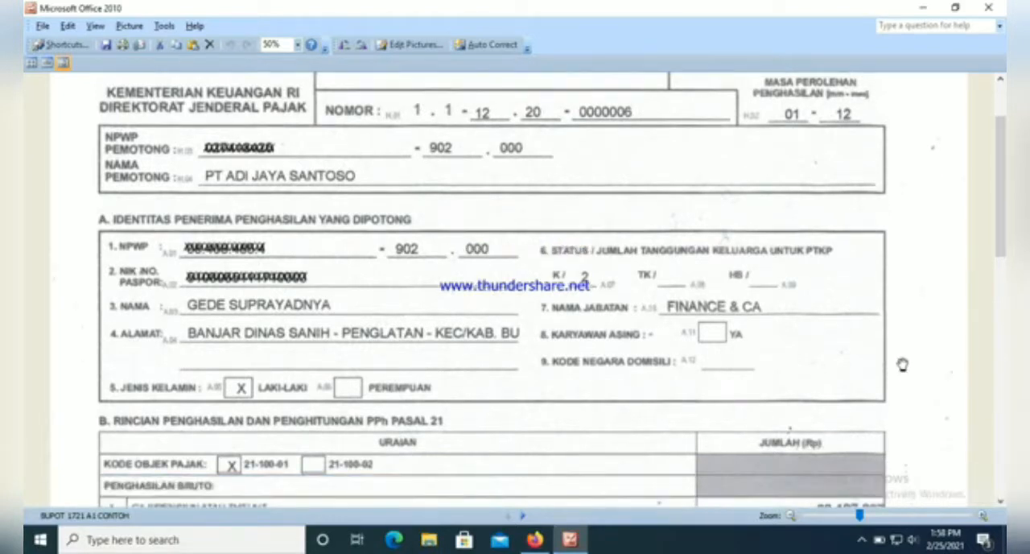
scroll(902, 365, up, 3)
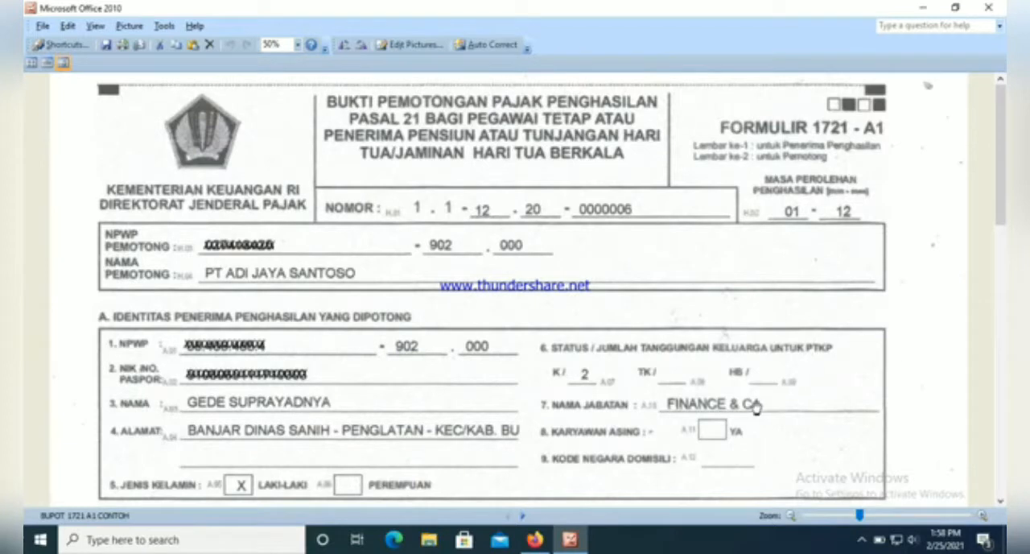
scroll(755, 409, down, 1)
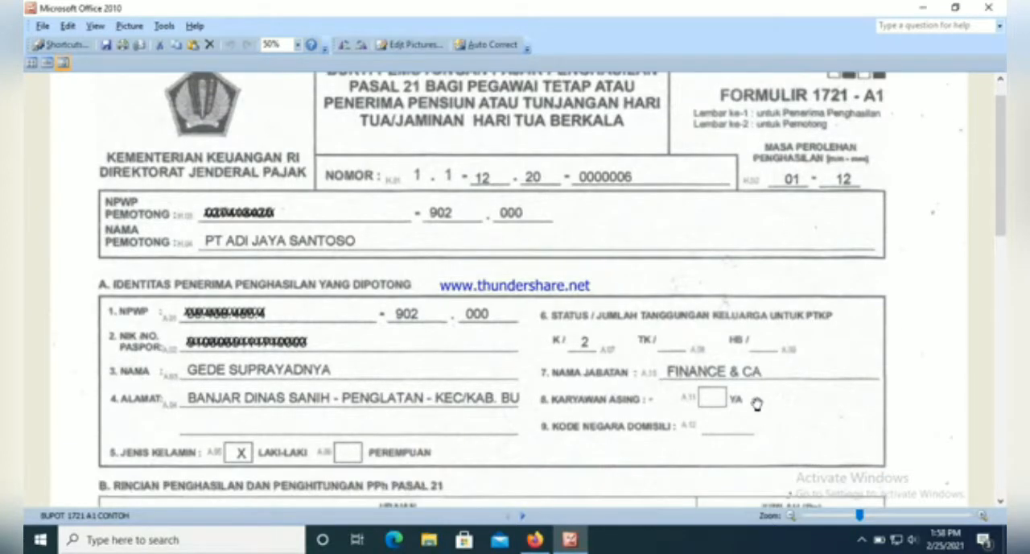
scroll(596, 385, down, 3)
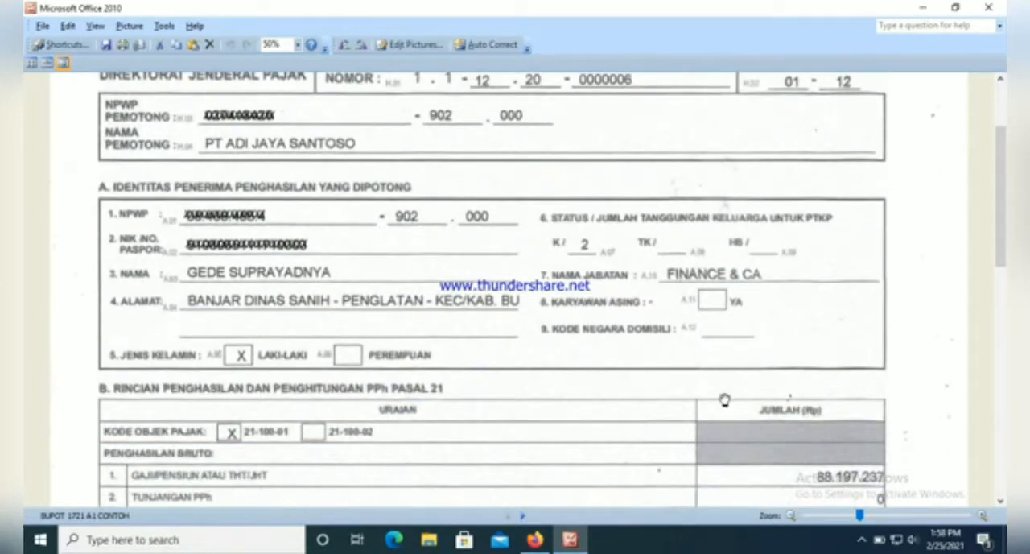
scroll(725, 400, down, 6)
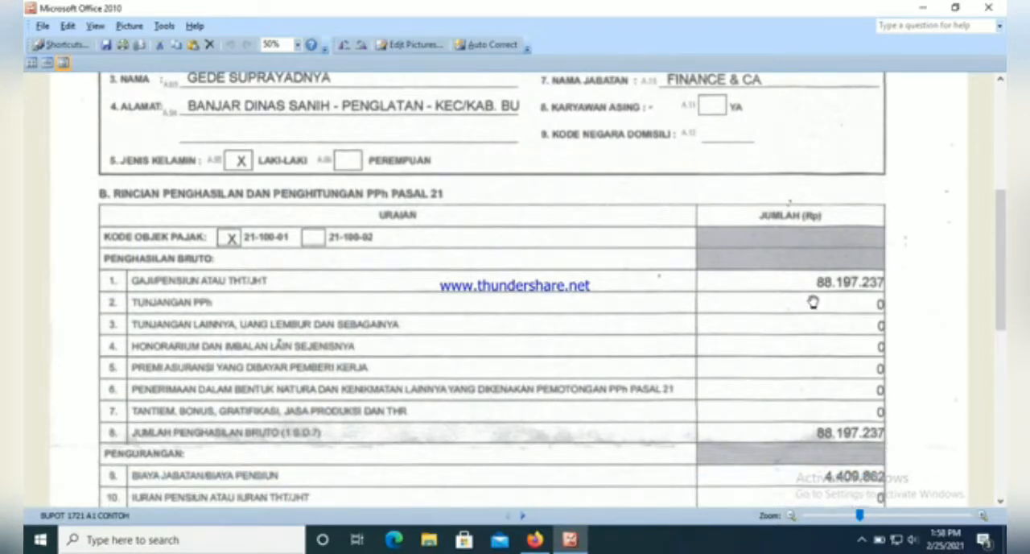
scroll(759, 363, down, 4)
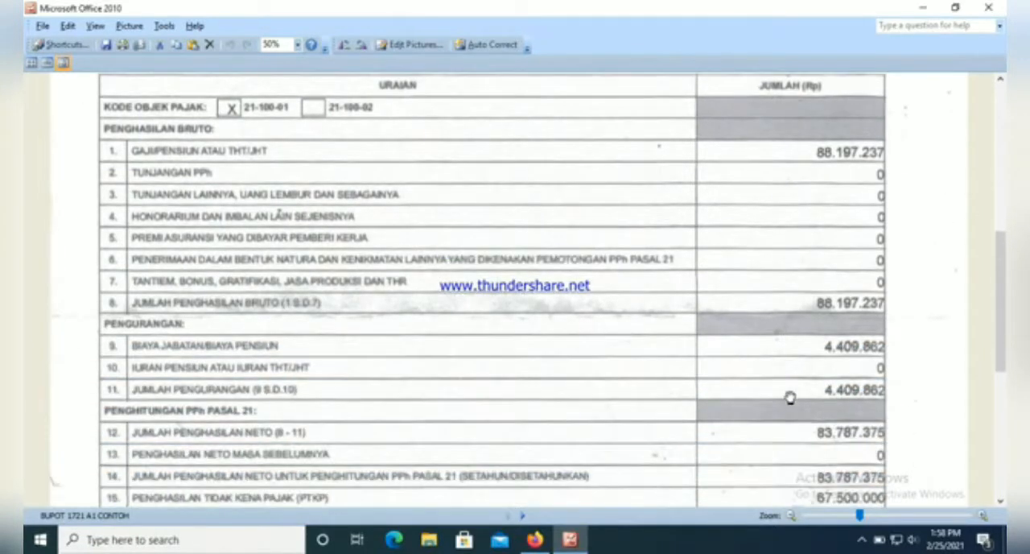
scroll(795, 389, down, 2)
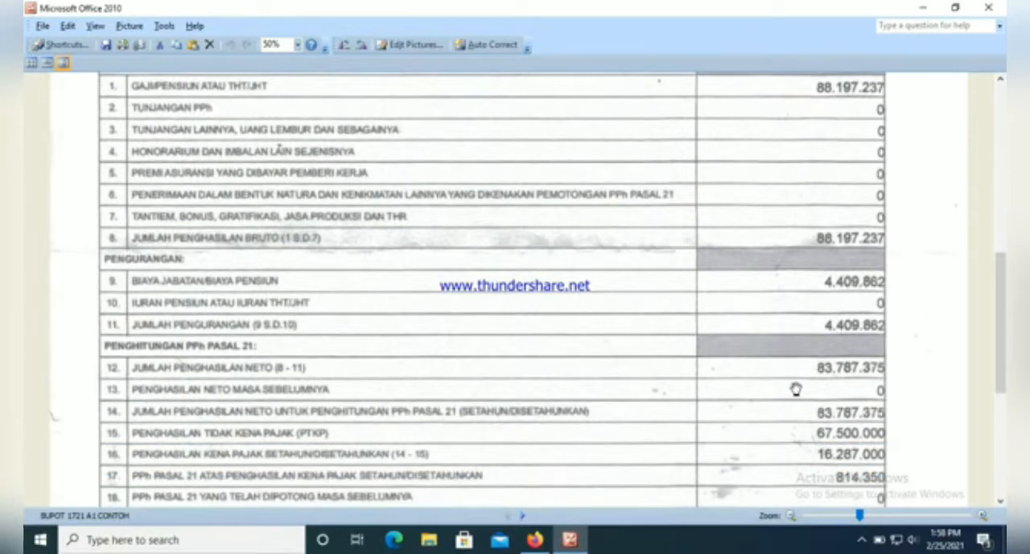
scroll(796, 389, down, 1)
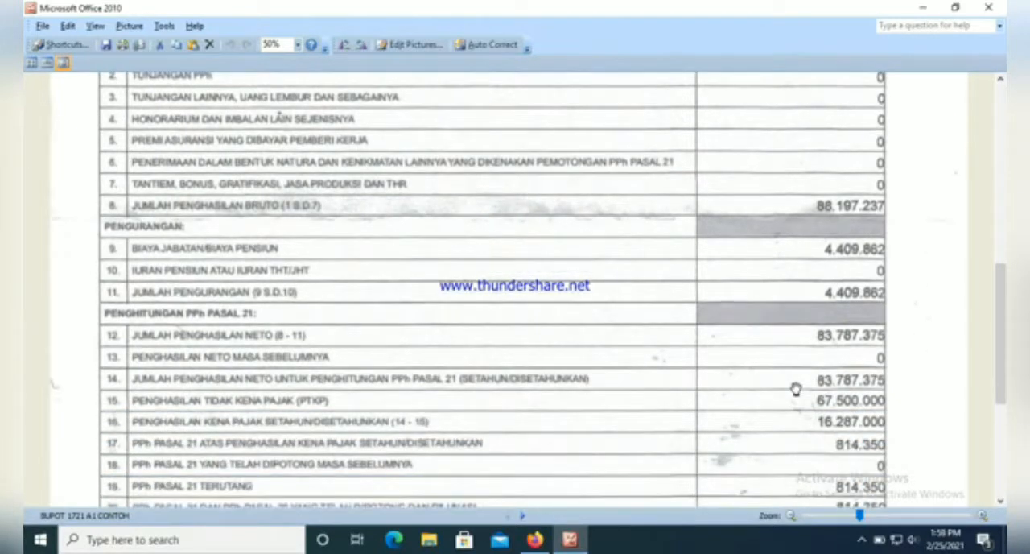
scroll(795, 389, down, 2)
scroll(795, 389, down, 2)
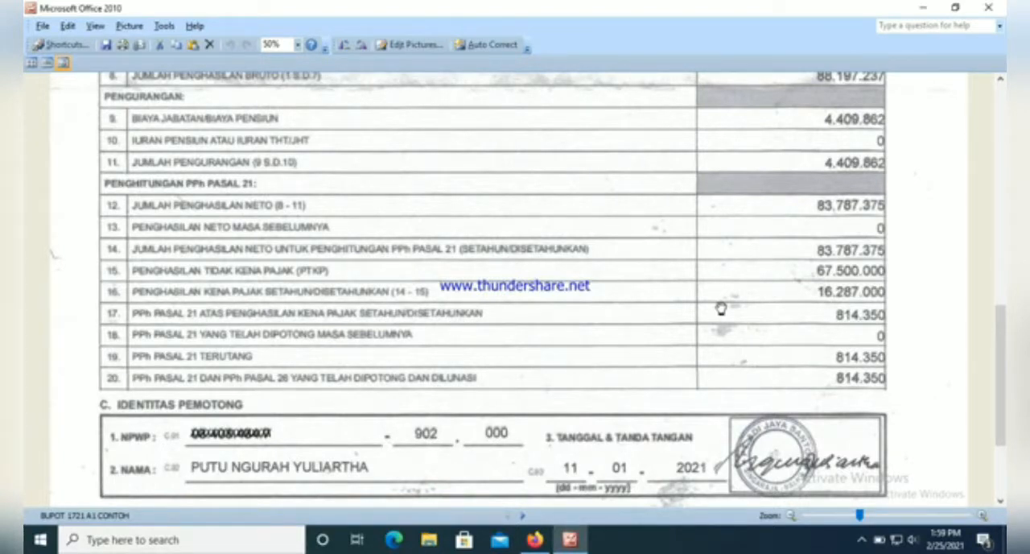
scroll(721, 309, up, 3)
scroll(722, 309, up, 4)
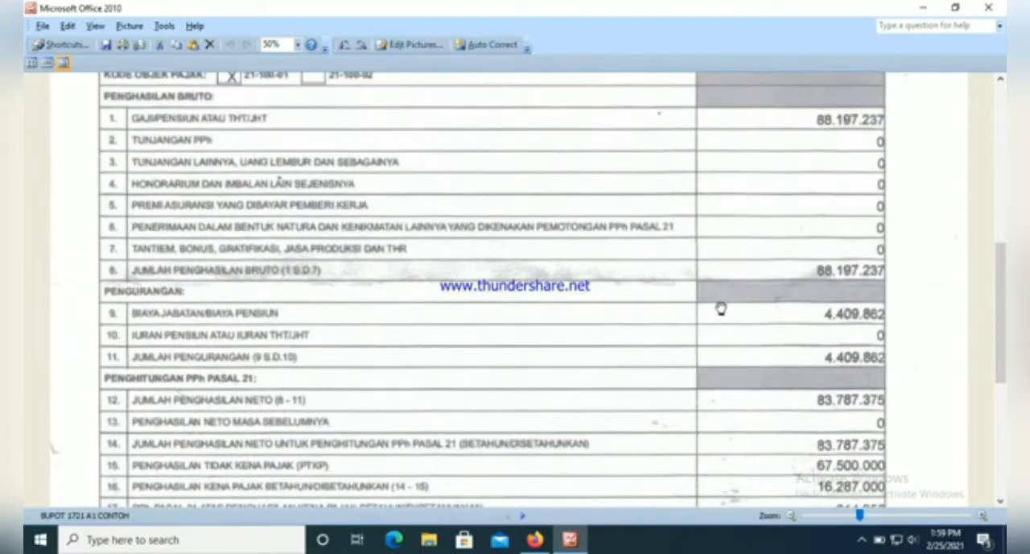
scroll(722, 309, up, 7)
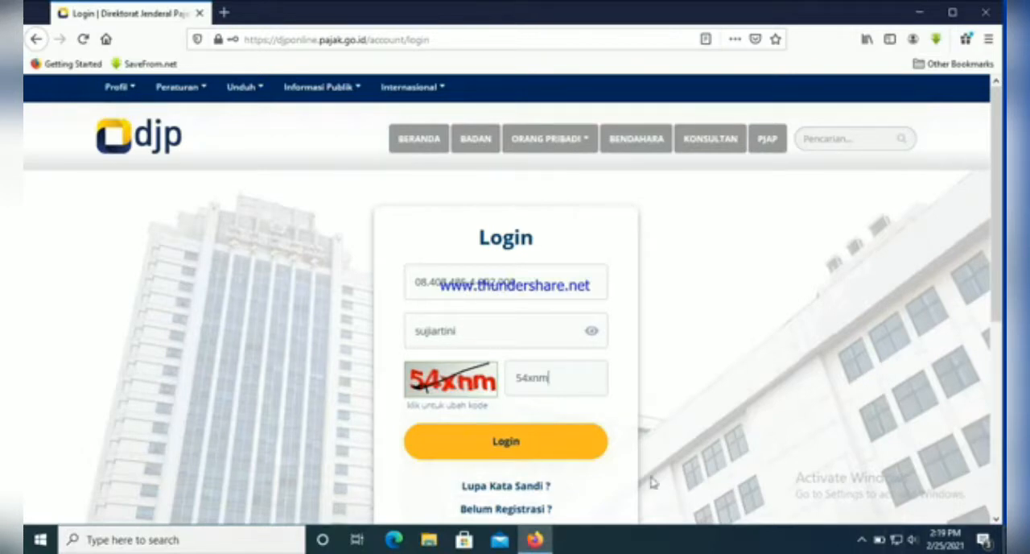
Submit the completed DJP Online login form in Firefox and decline saving the login
click(511, 443)
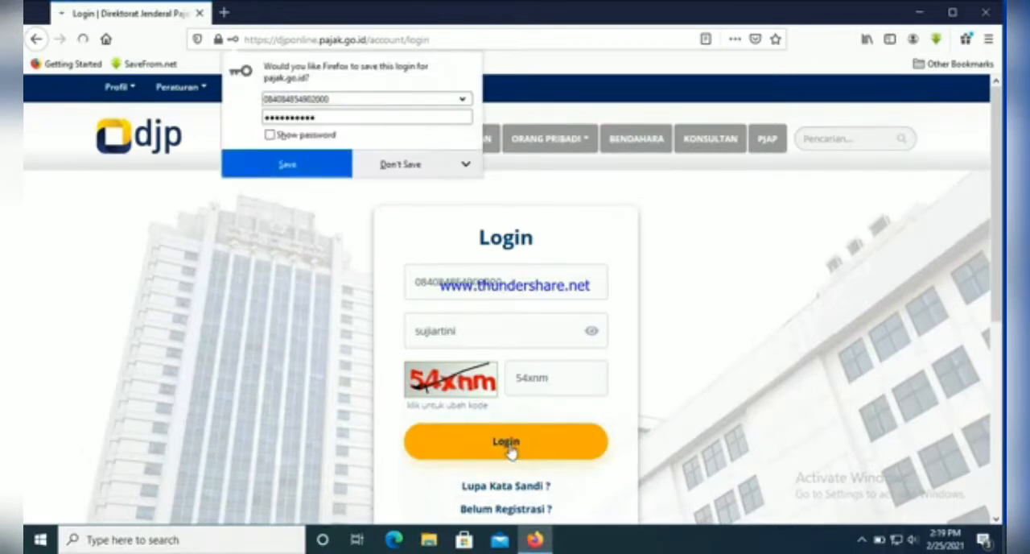
click(417, 165)
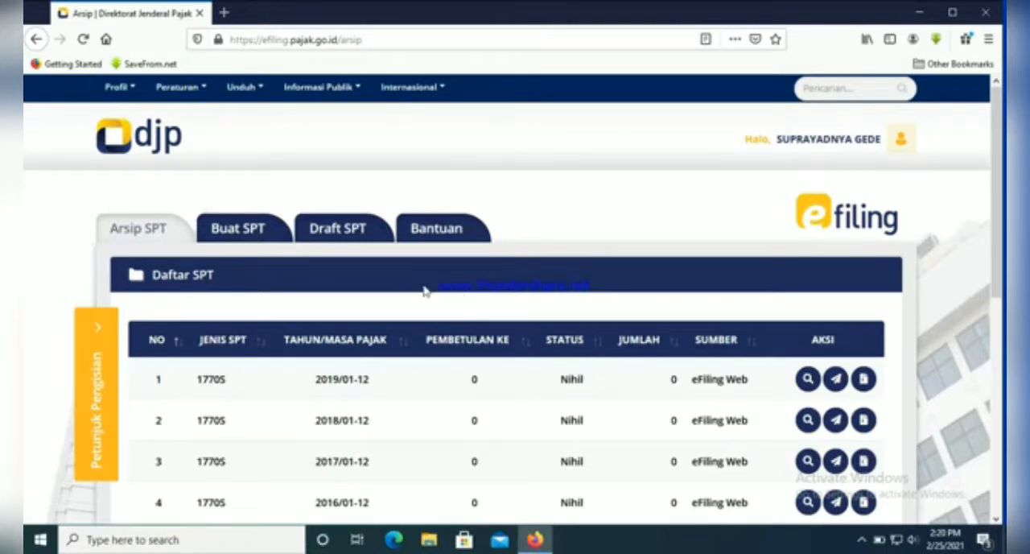
Start a new SPT and answer Tidak to the questions on business or freelance work, separate tax obligations (MT/PH), and gross income below 60 Juta Rupiah
click(239, 233)
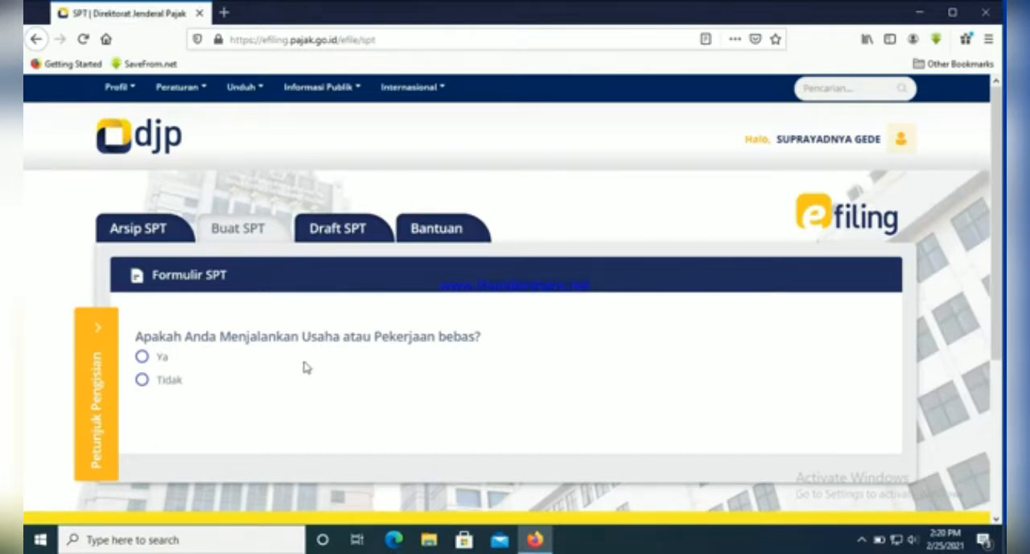
click(142, 381)
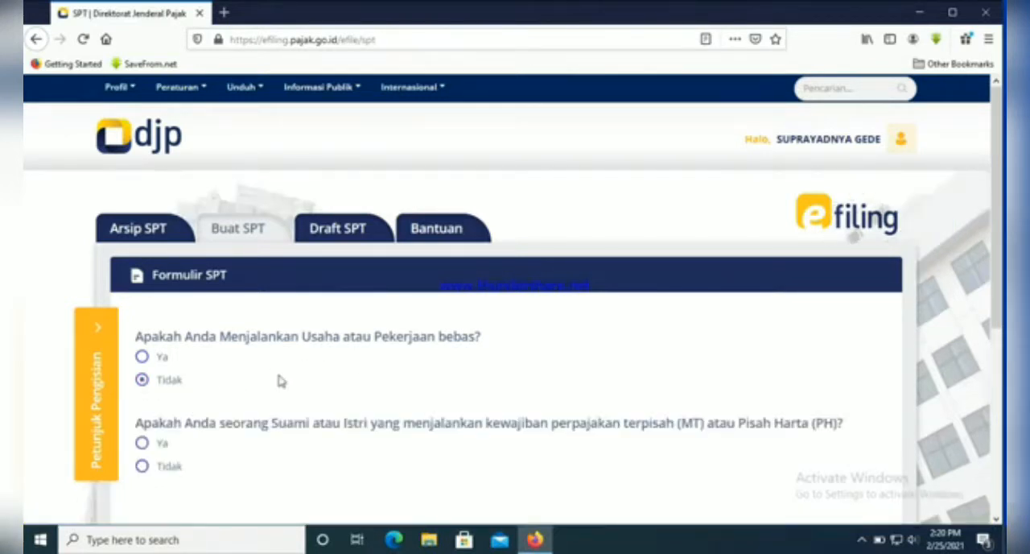
scroll(306, 374, down, 2)
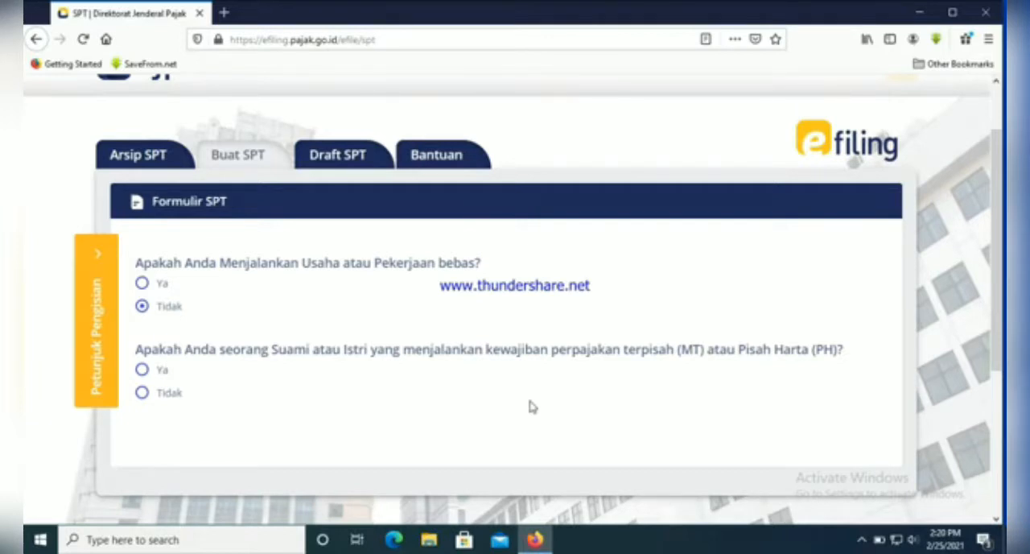
click(143, 393)
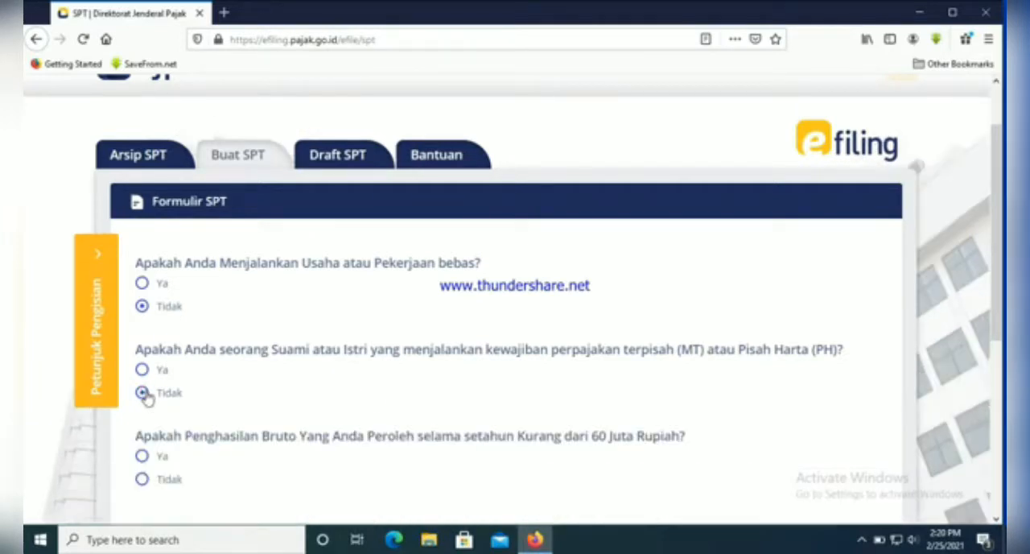
scroll(306, 384, down, 3)
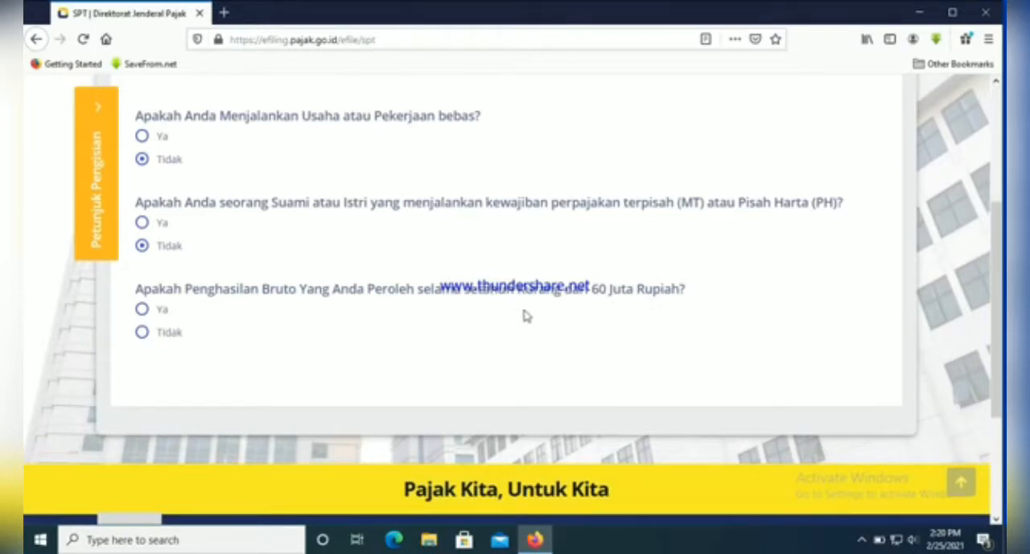
click(142, 332)
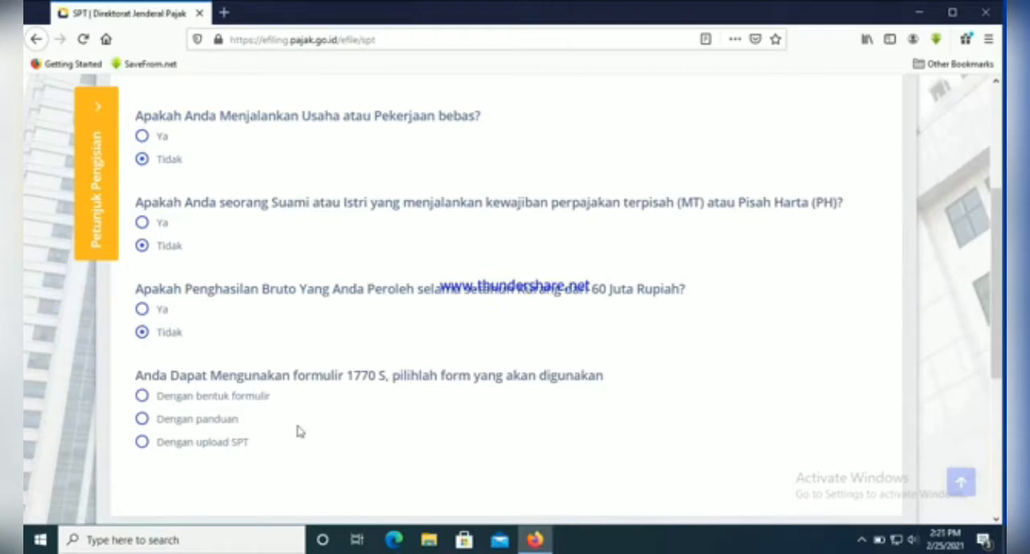
Choose to fill in the 1770 S return with "Dengan bentuk formulir" and open the SPT 1770 S form
click(142, 398)
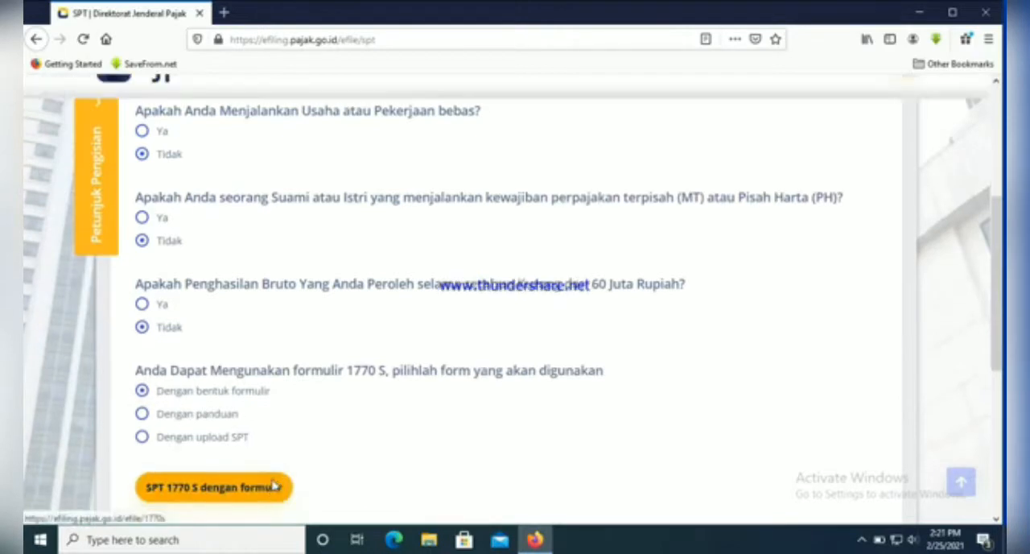
scroll(268, 483, down, 1)
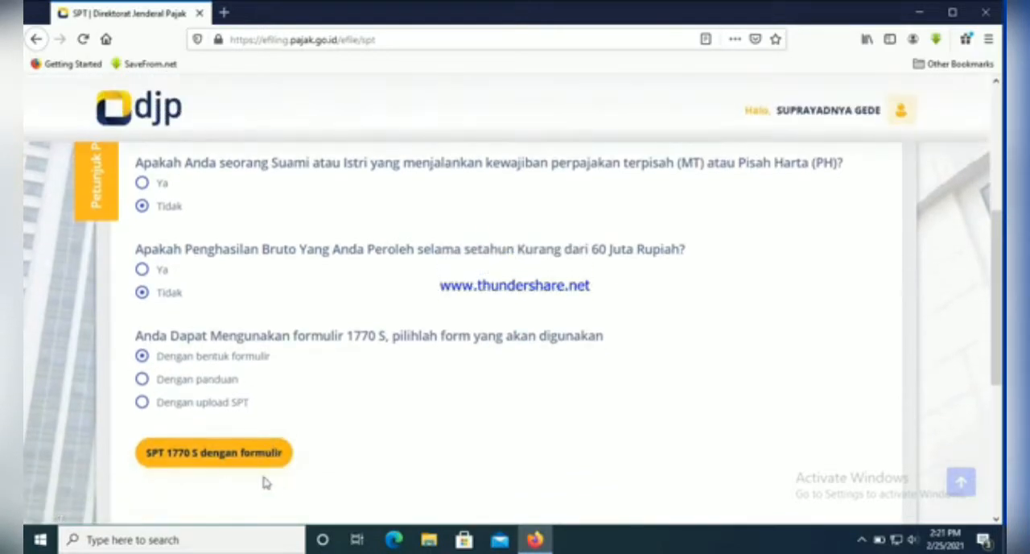
click(215, 455)
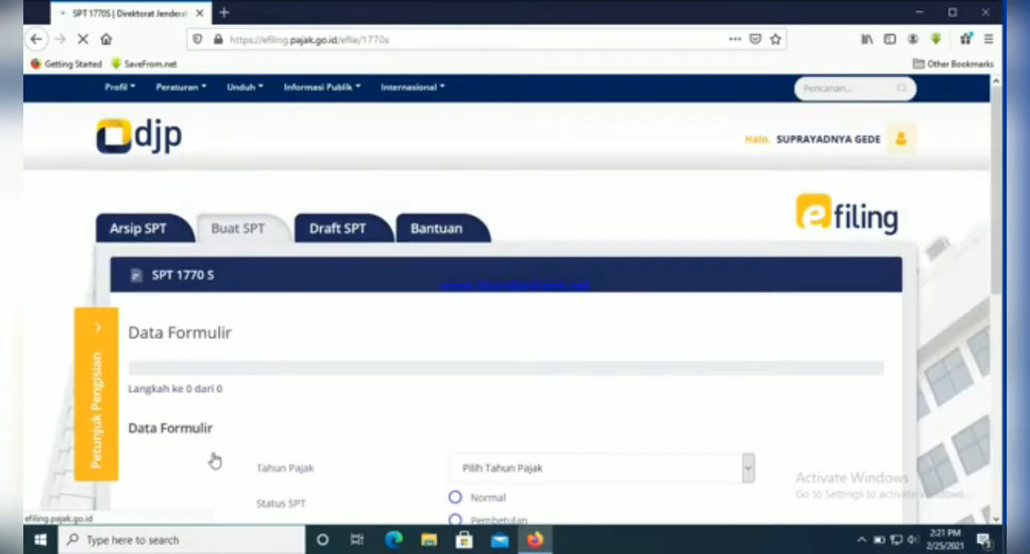
Set Tahun Pajak to 2020 and Status SPT to Normal in Data Formulir, and continue to Lampiran II
scroll(363, 441, down, 2)
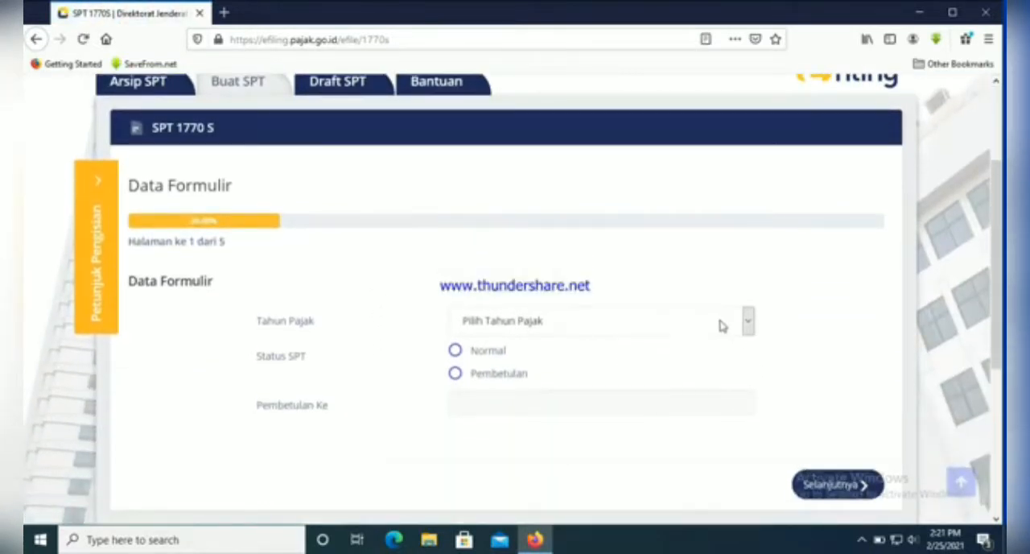
click(723, 325)
click(546, 369)
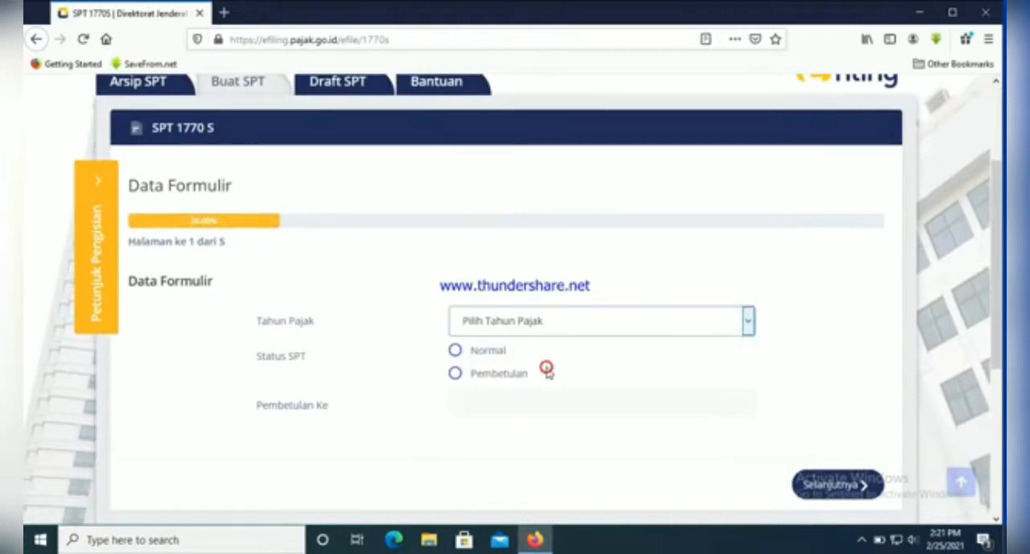
click(456, 351)
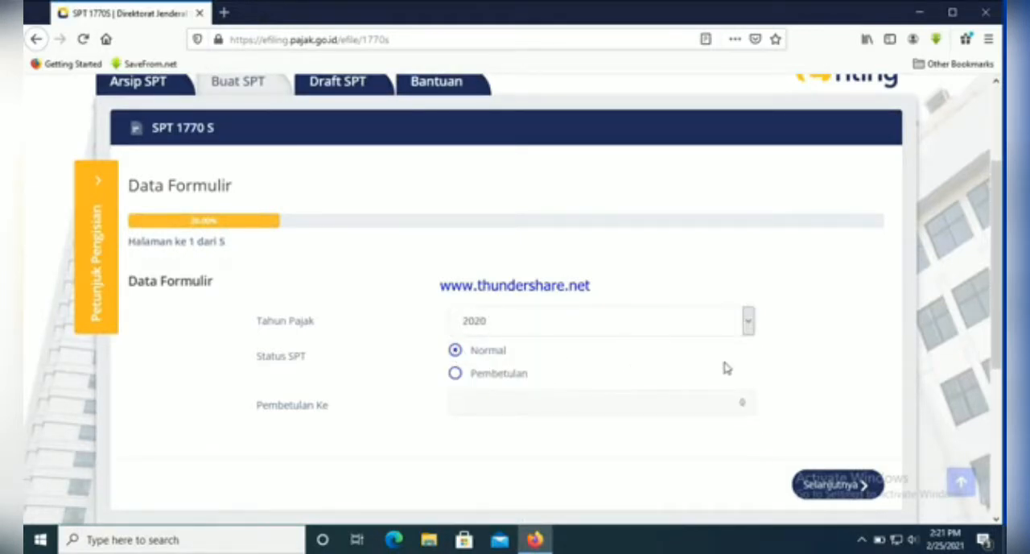
scroll(727, 368, down, 3)
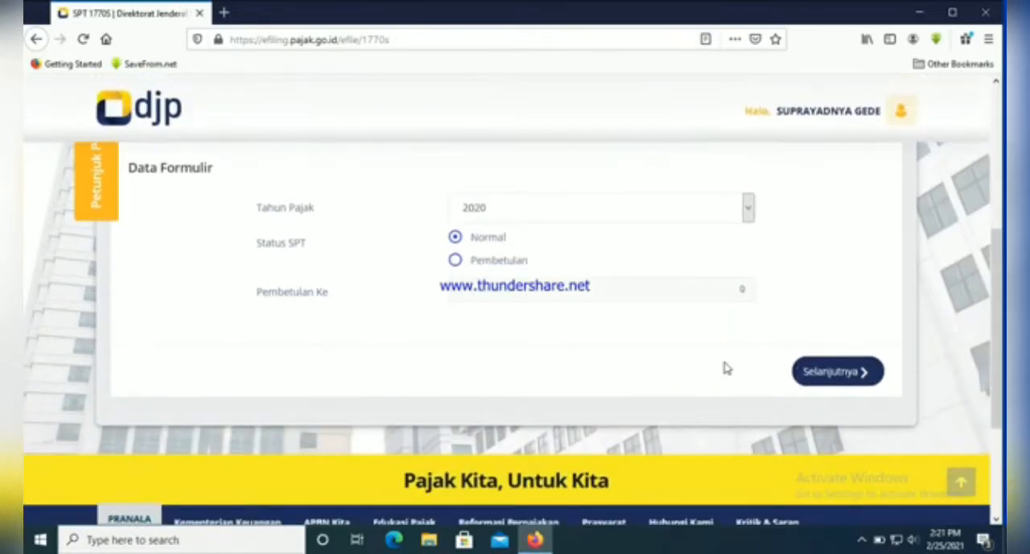
click(832, 372)
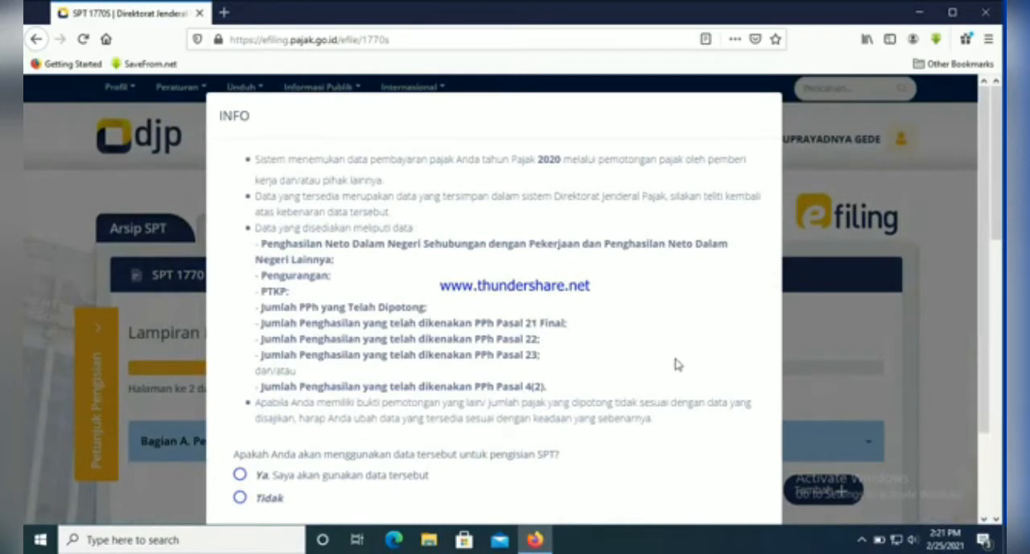
Accept using the tax payment data found by the system to fill in the SPT with "Ya. Saya akan gunakan data tersebut"
scroll(677, 365, down, 2)
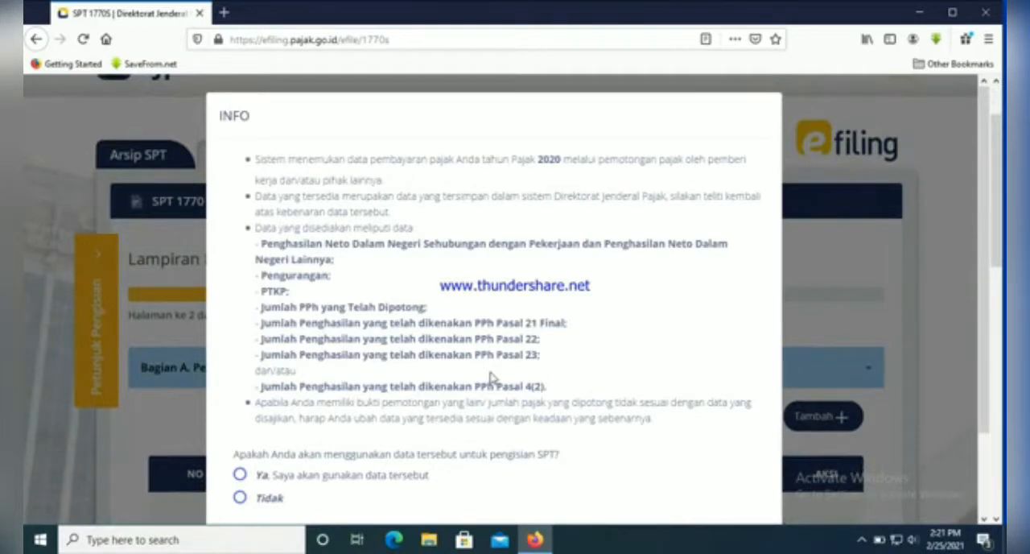
click(240, 476)
scroll(670, 443, down, 2)
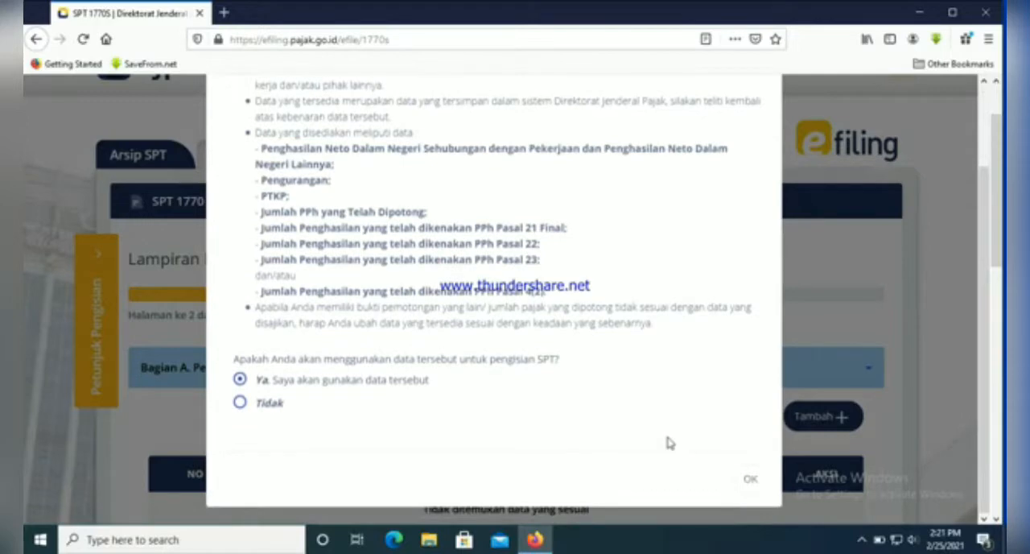
click(748, 478)
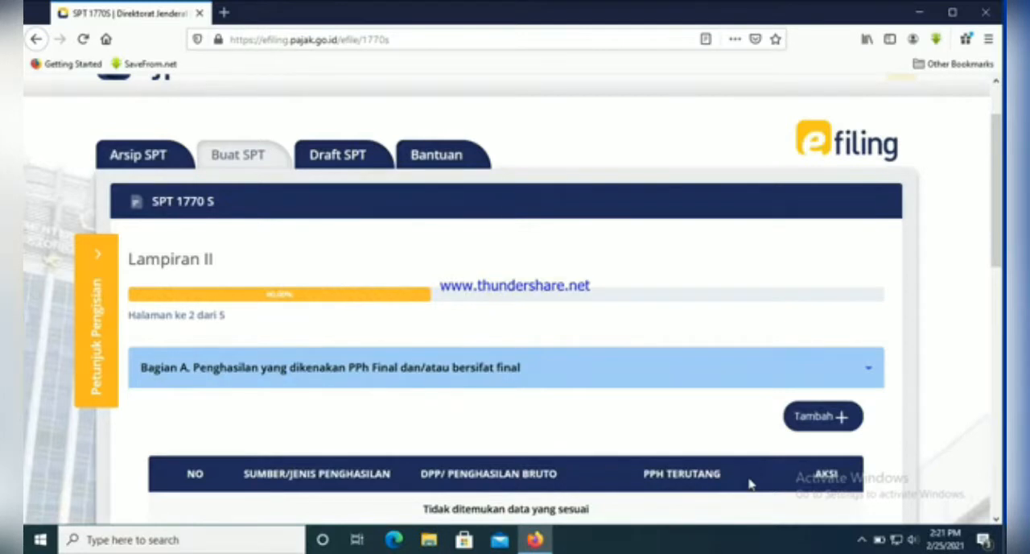
Collapse Bagian A of Lampiran II to review the list of Bagian A to D, and expand Bagian A again
scroll(749, 483, down, 3)
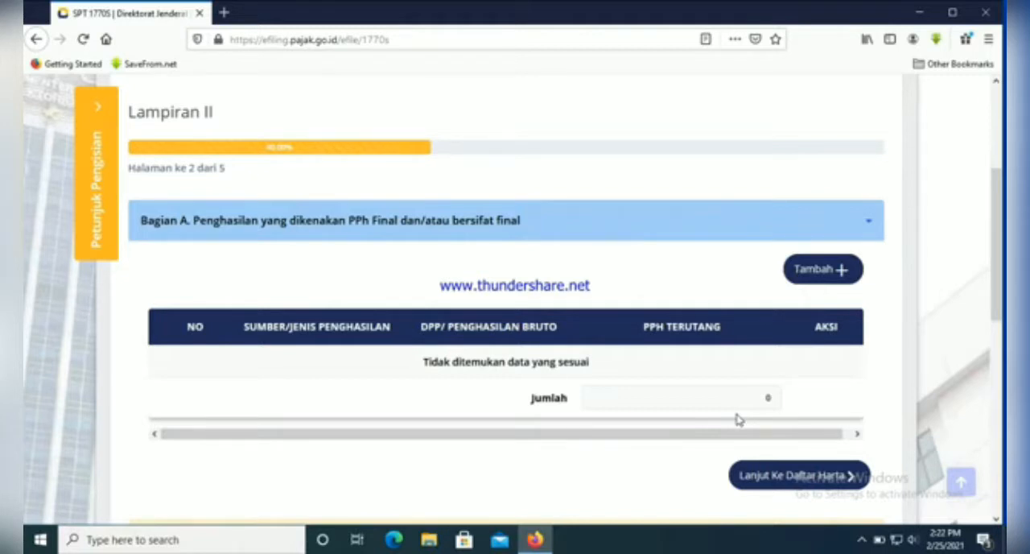
click(869, 221)
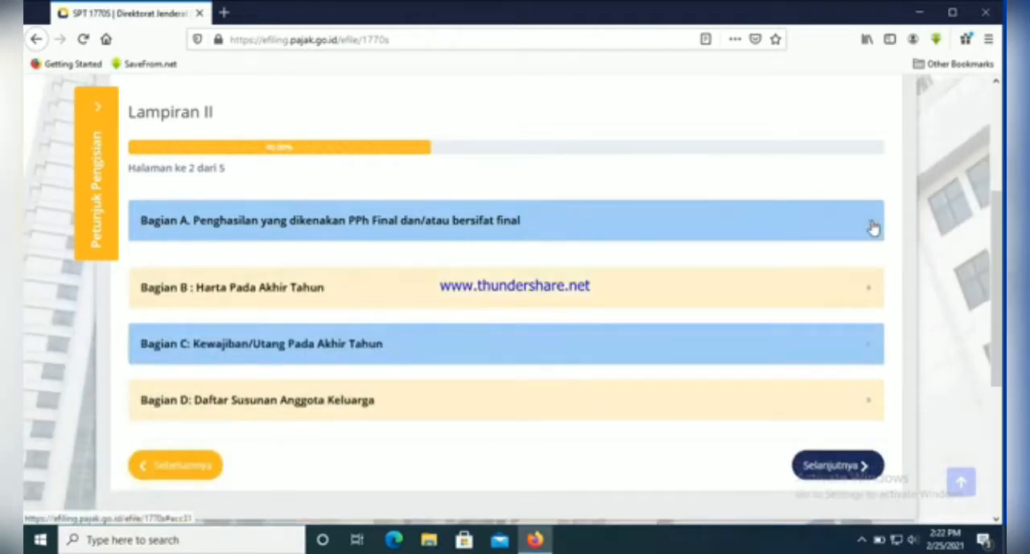
scroll(648, 319, down, 1)
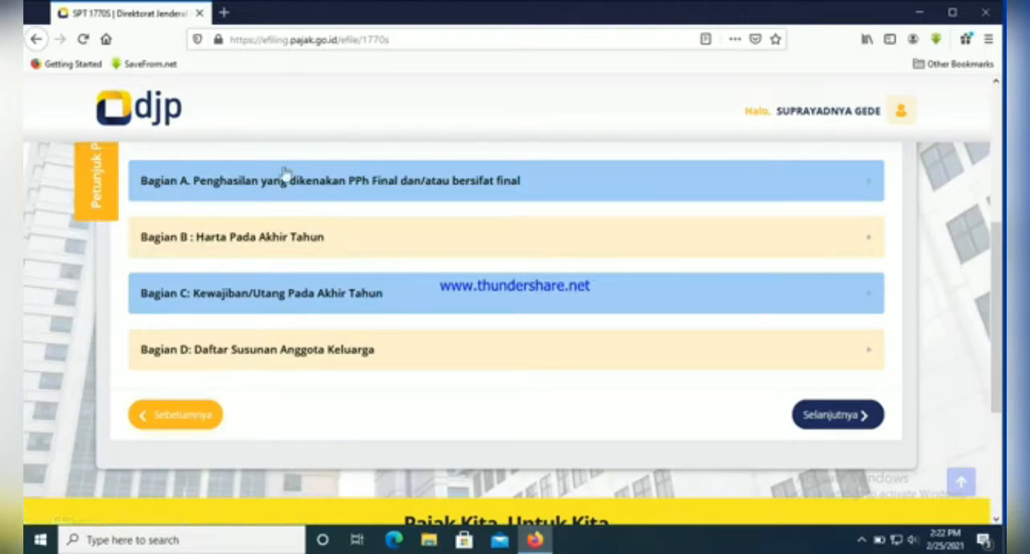
click(335, 189)
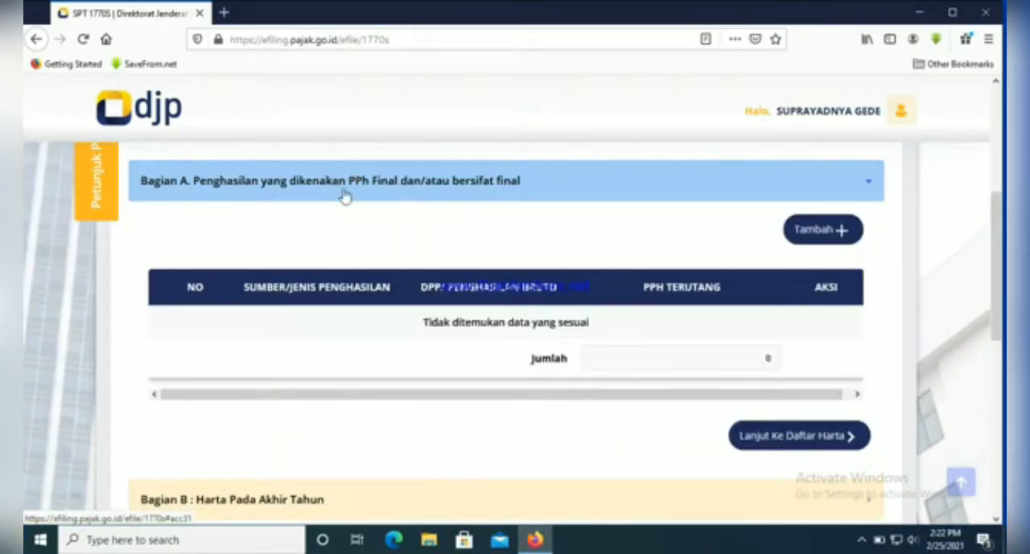
Move on from Bagian A of Lampiran II to Bagian B and load the assets with "Harta Pada SPT Tahun Lalu"
scroll(345, 196, down, 2)
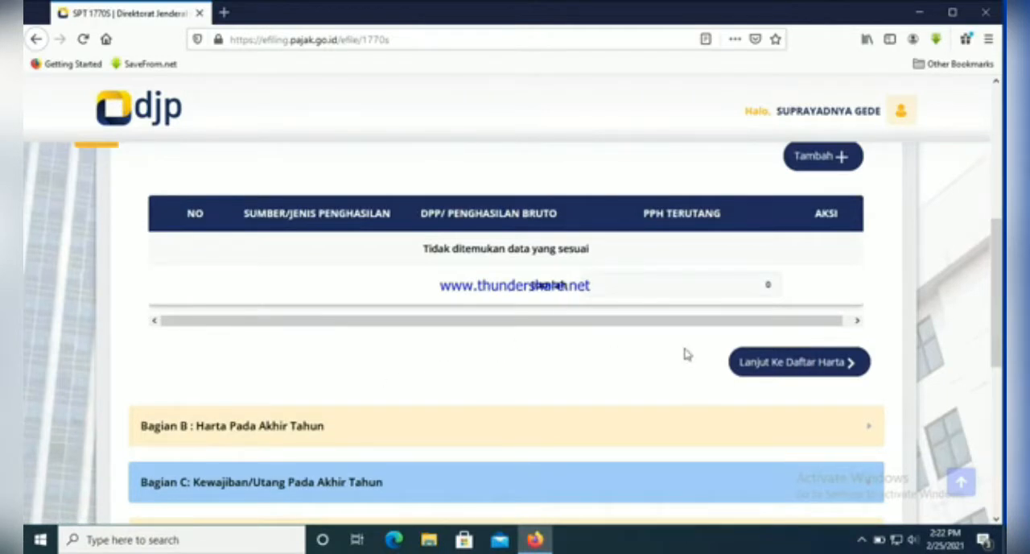
click(769, 366)
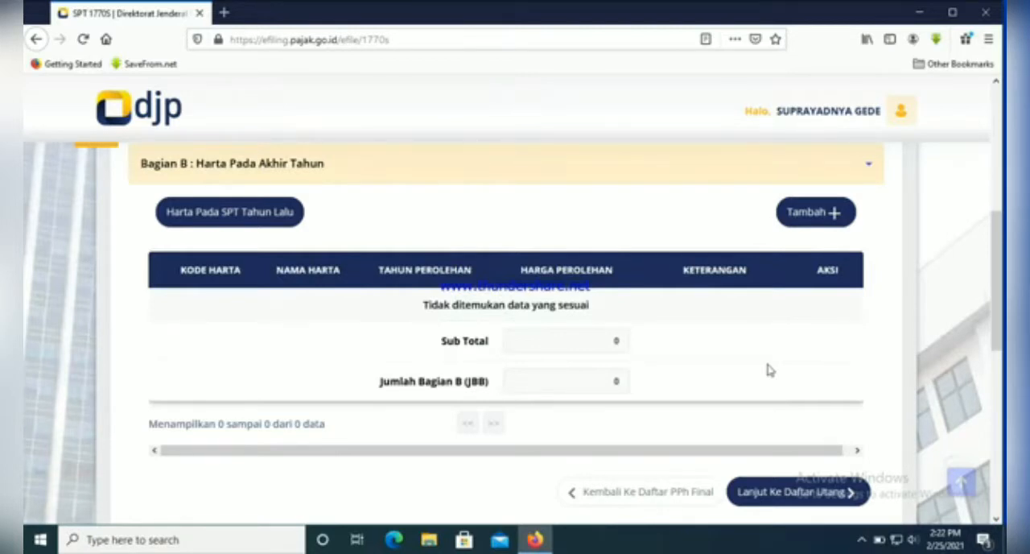
click(213, 215)
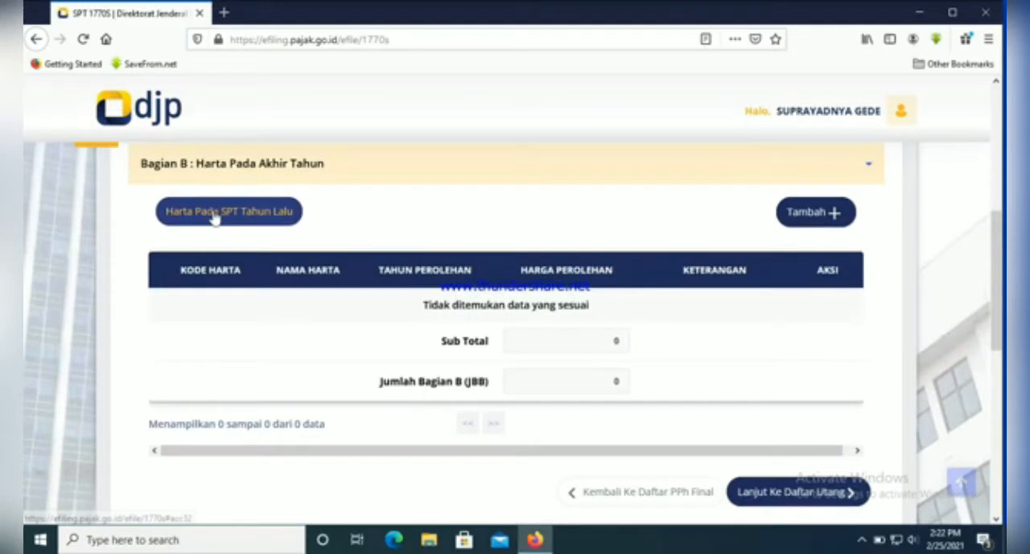
click(263, 214)
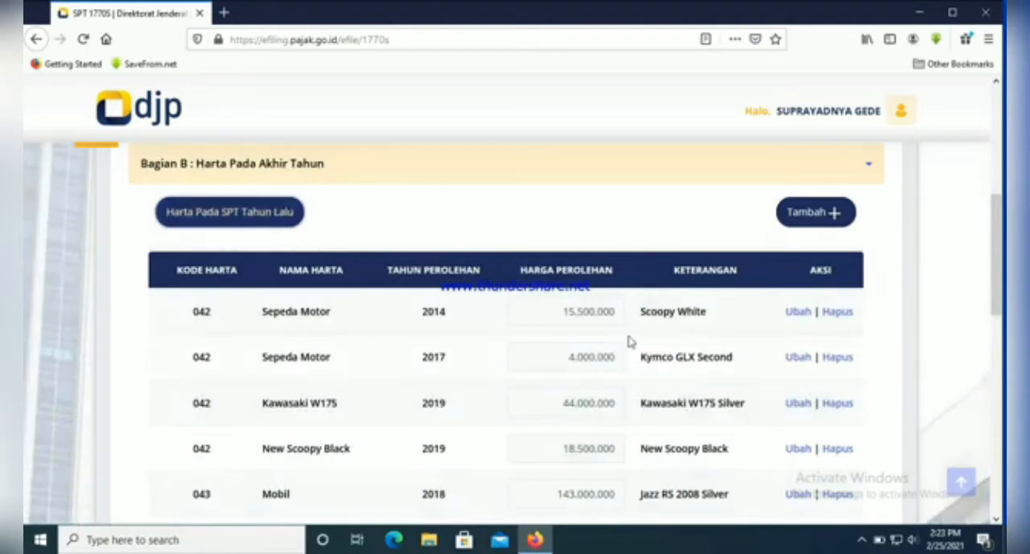
Look over the Bagian B asset list, continue to Bagian C, and load the debts with "Utang Pada SPT Tahun Lalu"
scroll(653, 380, down, 2)
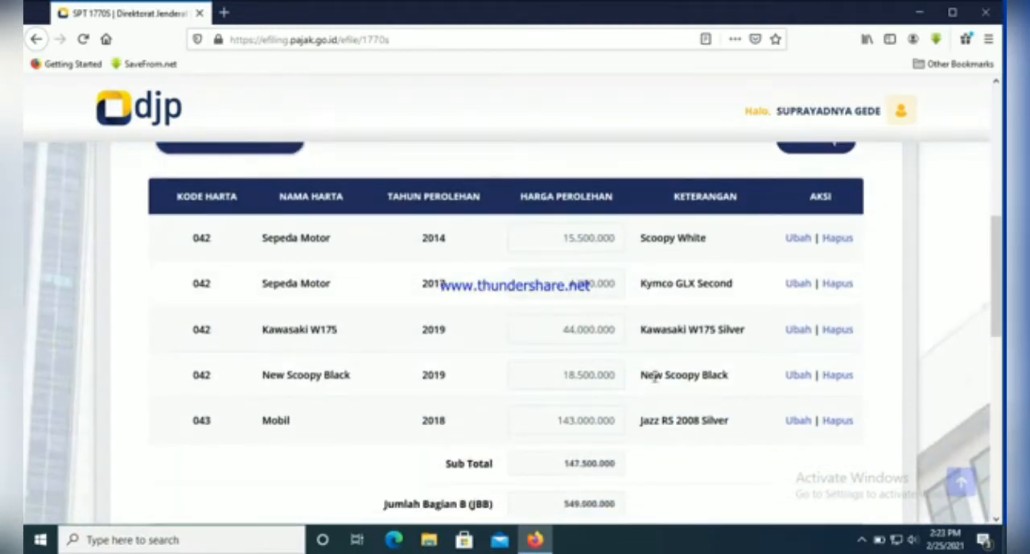
scroll(653, 381, down, 2)
scroll(654, 383, up, 2)
scroll(782, 396, down, 1)
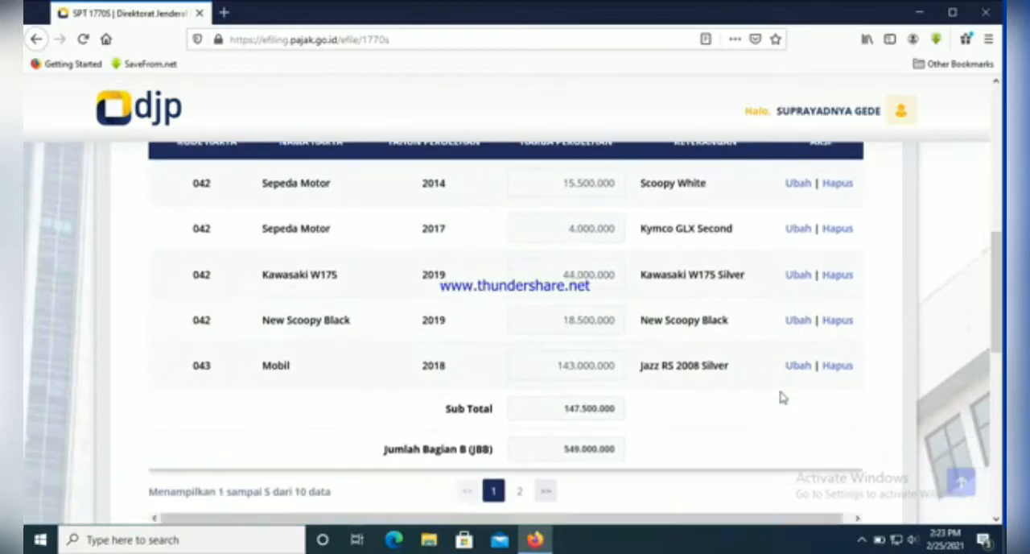
scroll(781, 396, up, 3)
scroll(782, 395, down, 5)
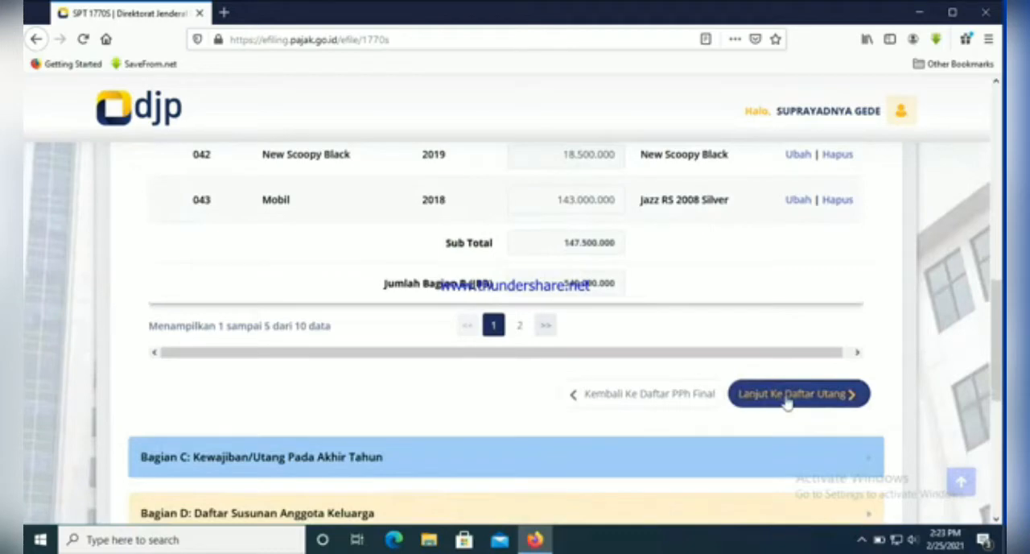
click(787, 397)
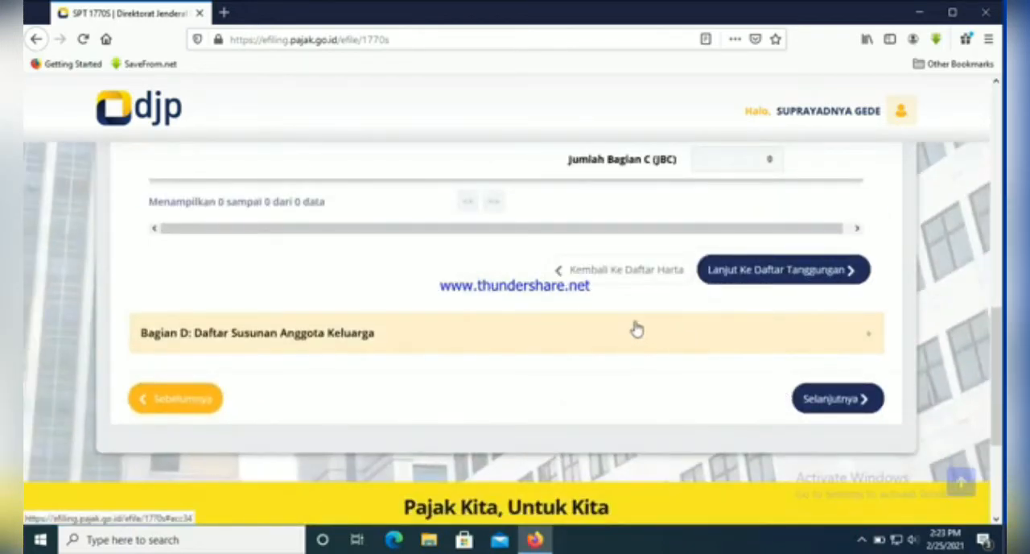
scroll(368, 326, up, 4)
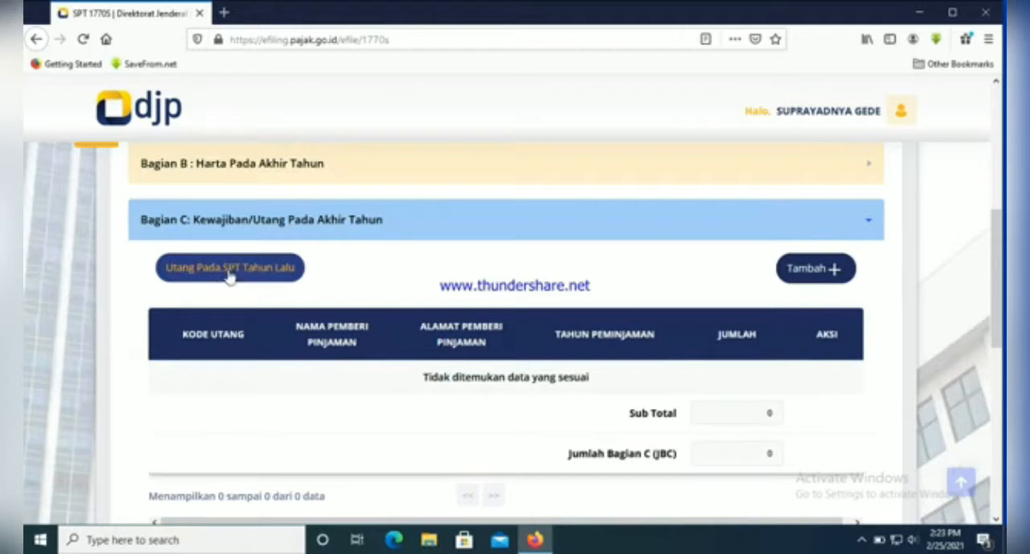
click(265, 274)
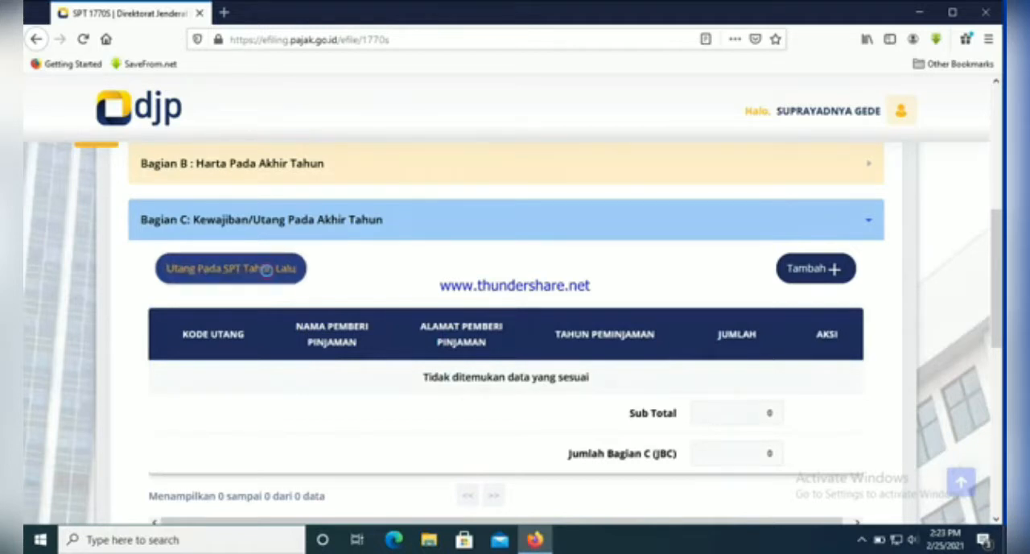
Set the Jumlah of the Bank BPD debt to 42.500.000 and save it, and open and resave the Kopkar Aneka Lovina debt
scroll(473, 306, down, 3)
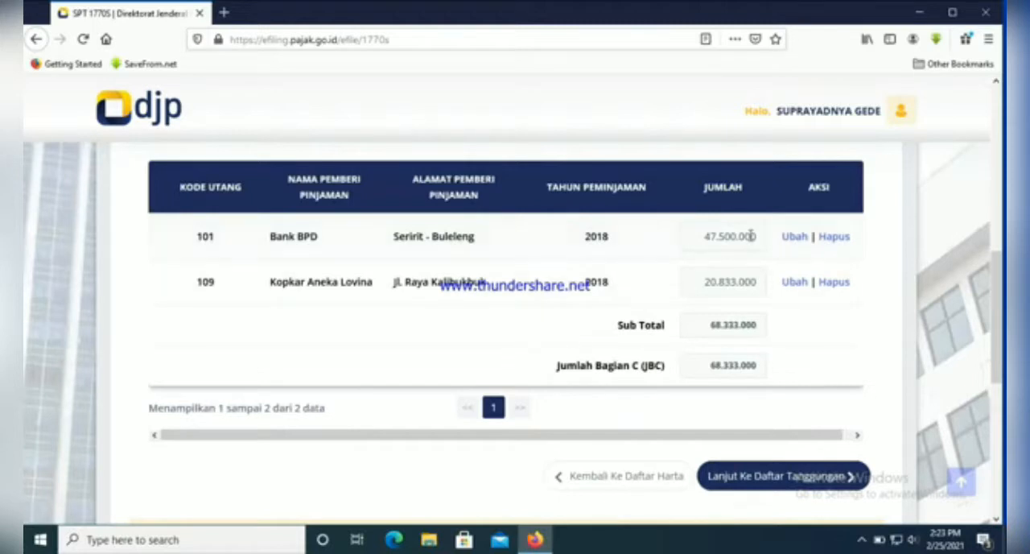
click(794, 238)
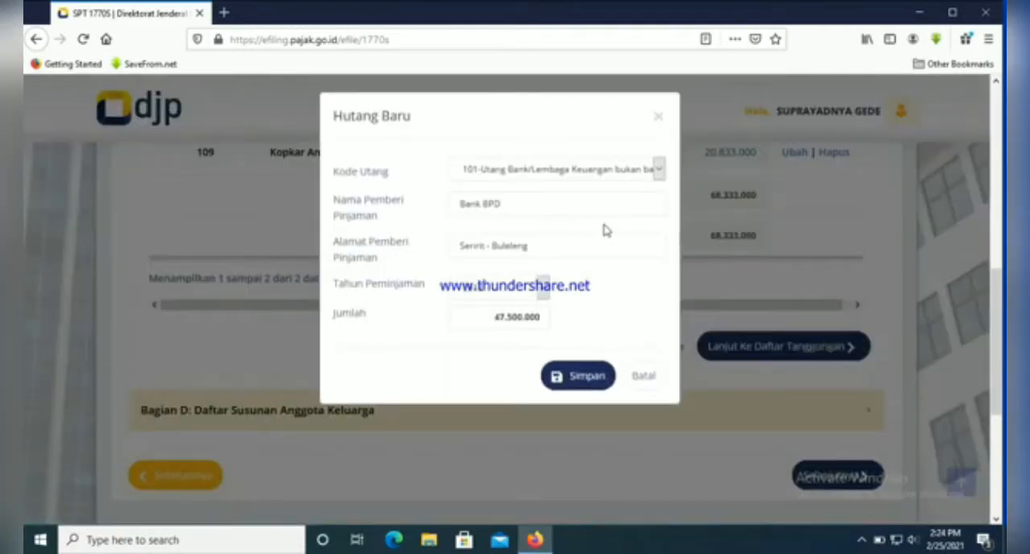
click(494, 315)
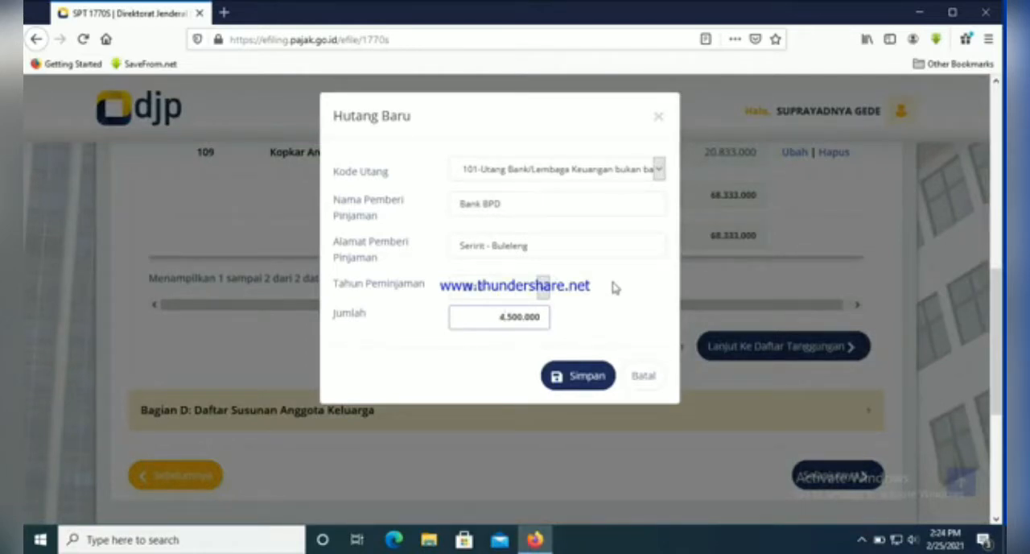
text(2)
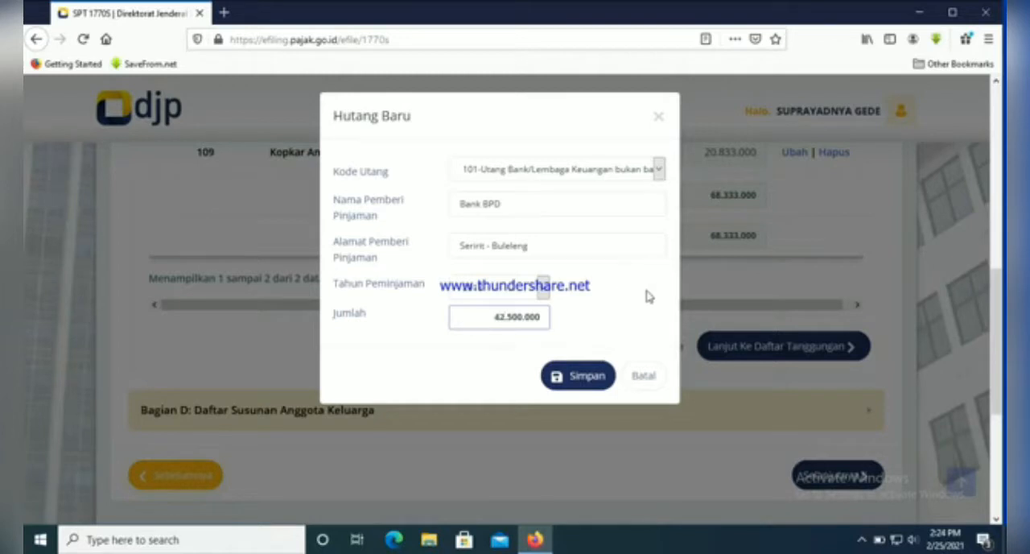
click(585, 383)
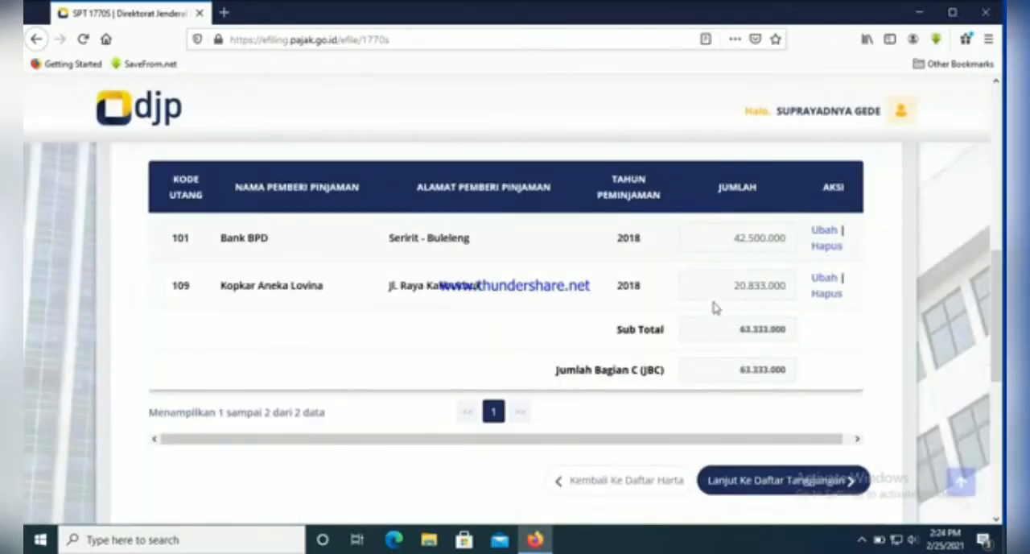
click(823, 279)
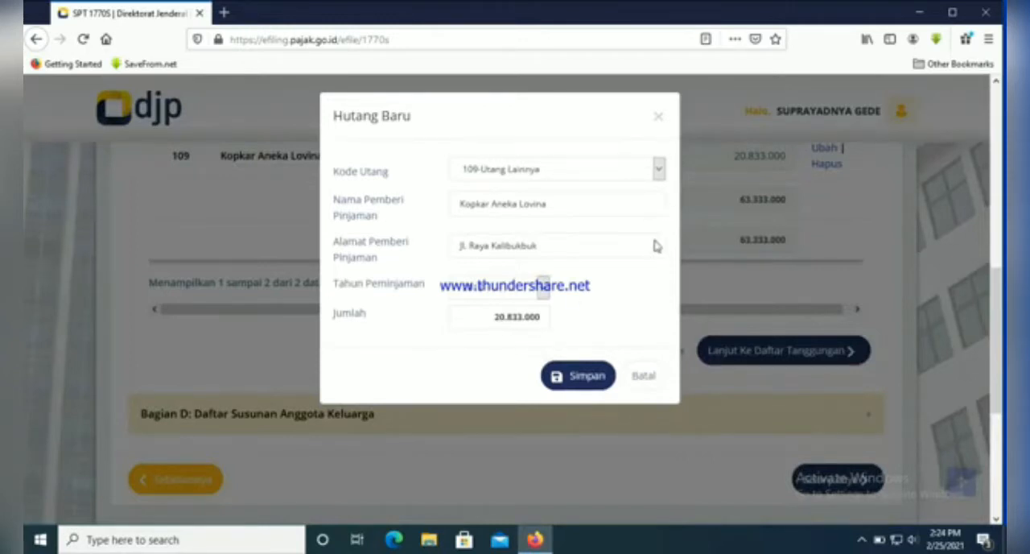
click(580, 376)
Continue to Bagian D and load the family members with "Tanggungan Pada SPT Tahun Lalu"
scroll(821, 317, down, 3)
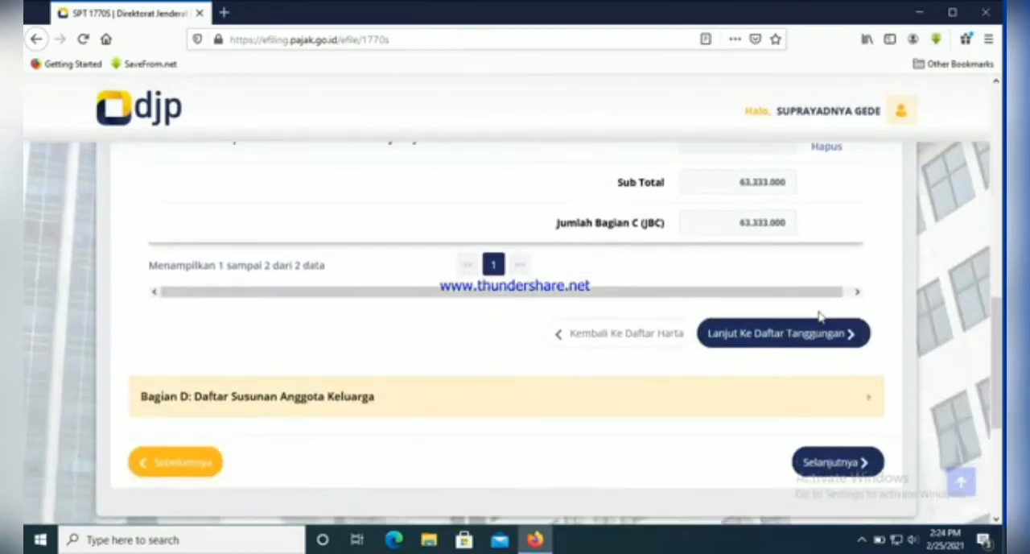
scroll(825, 352, down, 2)
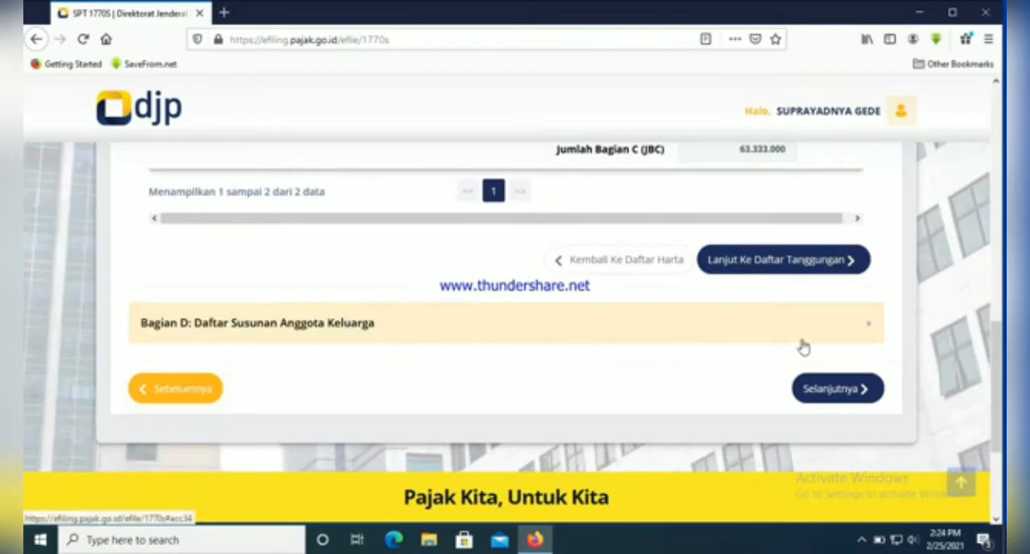
click(805, 266)
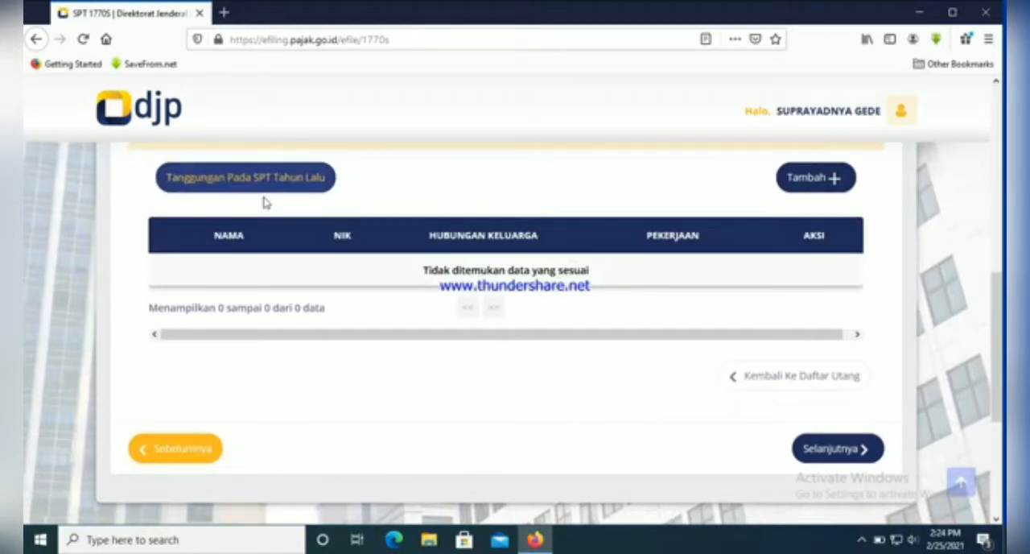
scroll(265, 204, up, 1)
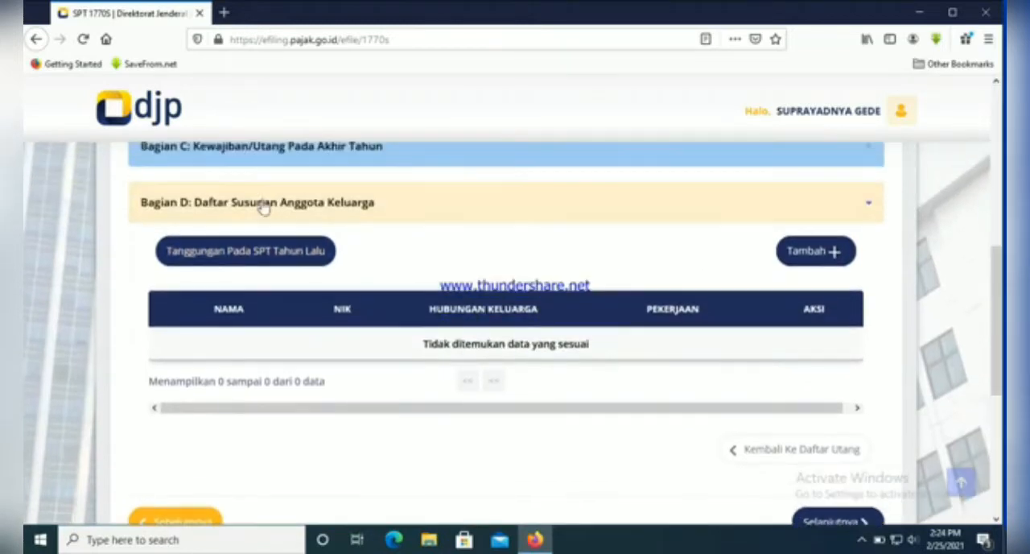
click(259, 252)
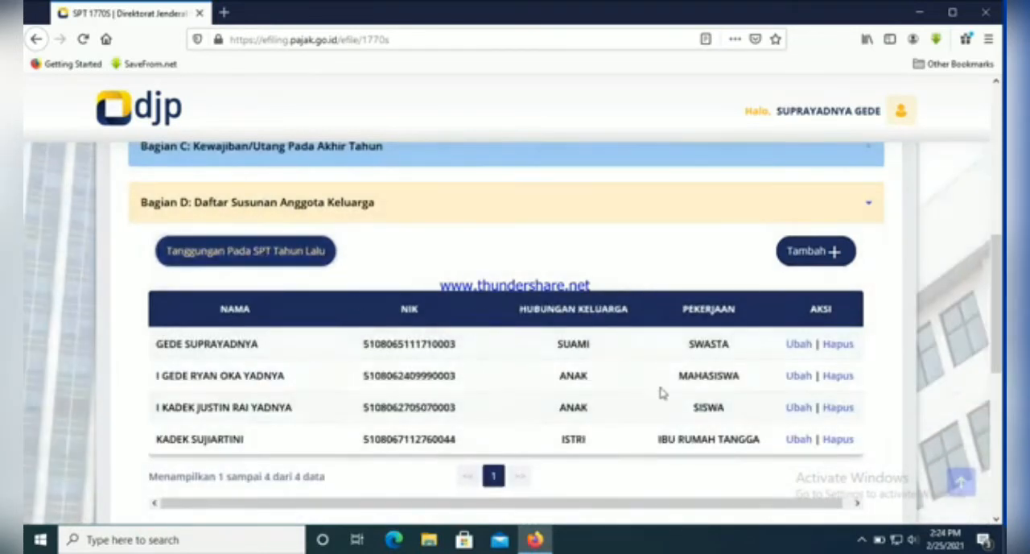
Check the Bagian D family member list and continue to Lampiran I
scroll(702, 372, down, 1)
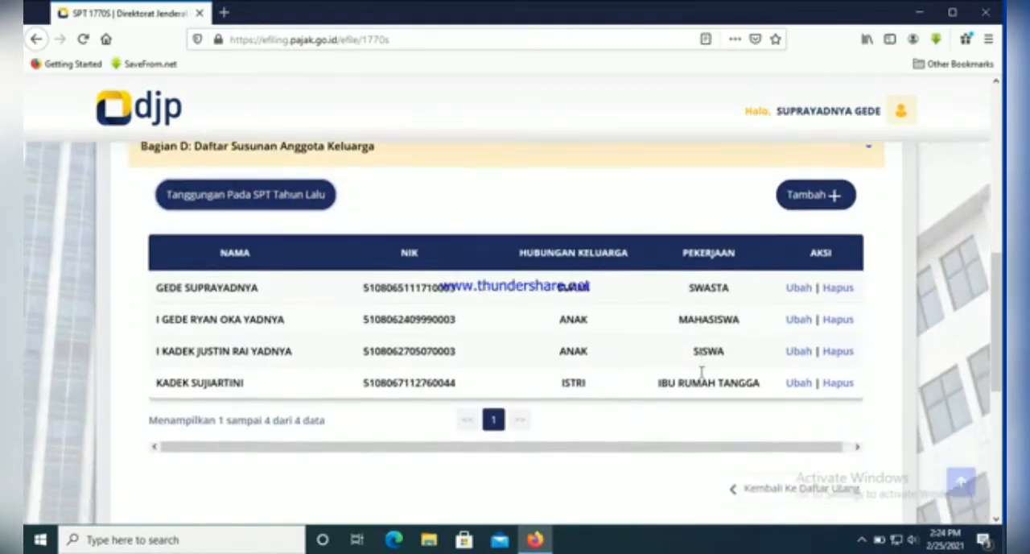
scroll(702, 372, down, 2)
scroll(709, 375, down, 3)
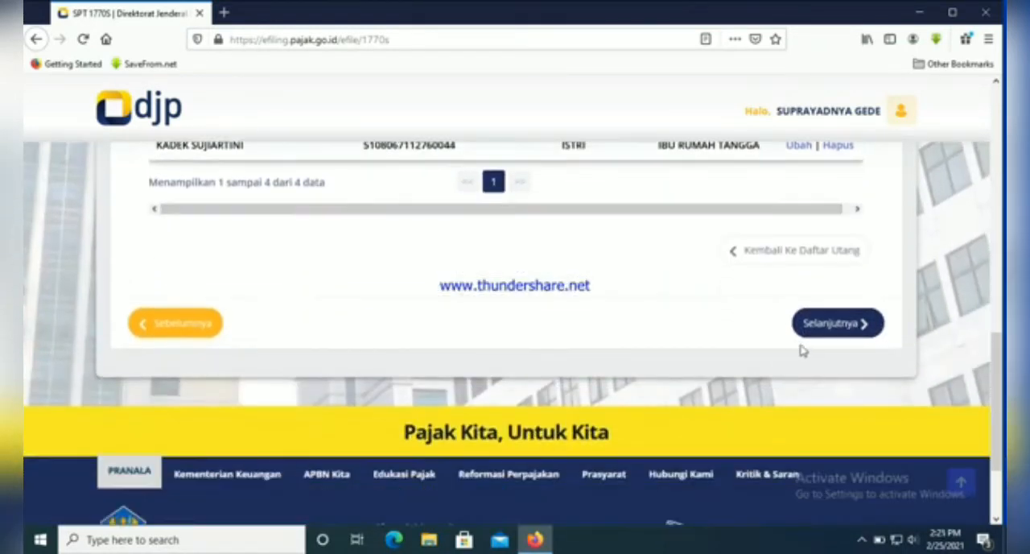
click(837, 325)
Examine the other domestic net income items in Bagian A of Lampiran I, from Bunga to Penghasilan Lain
scroll(725, 336, down, 2)
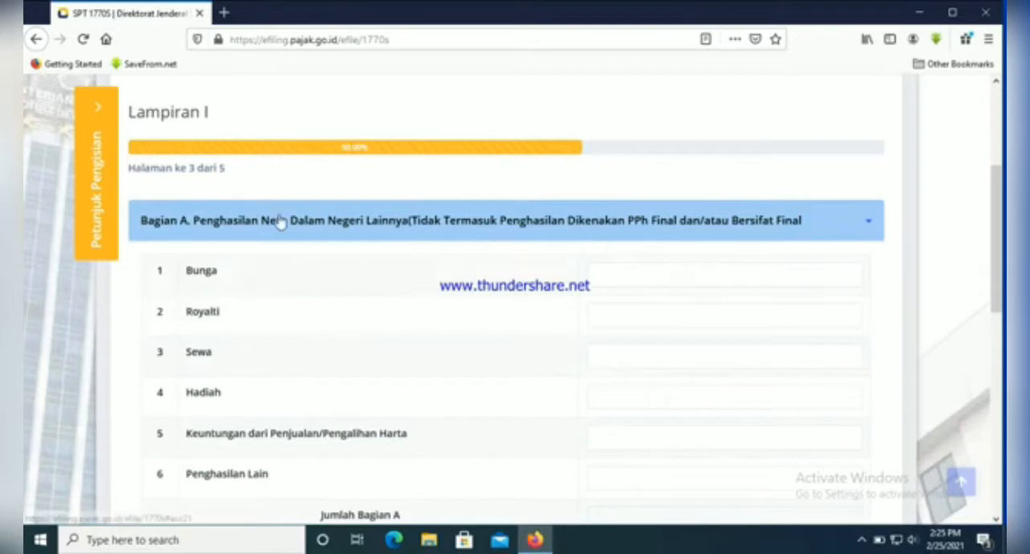
scroll(421, 264, down, 1)
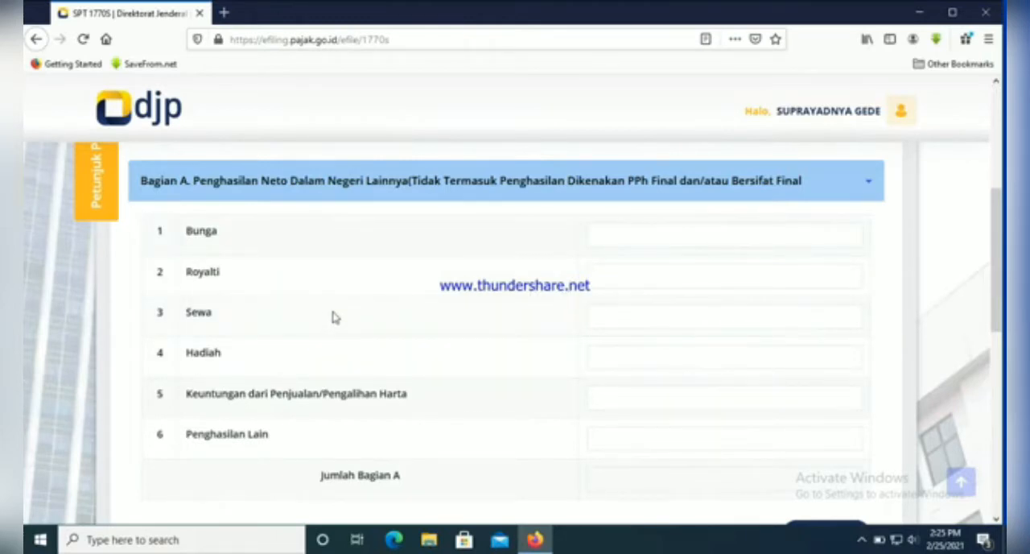
scroll(539, 259, down, 2)
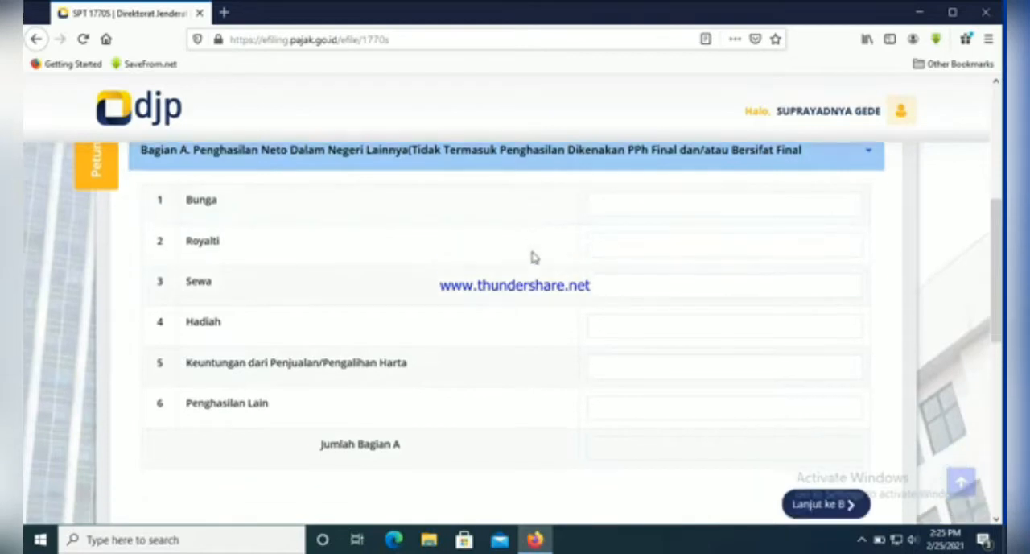
scroll(483, 251, up, 2)
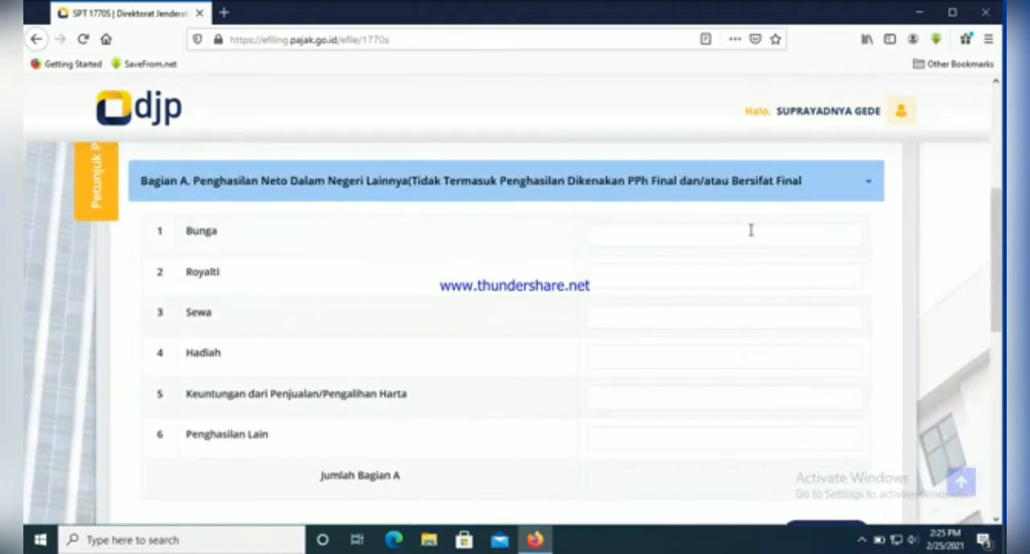
scroll(759, 237, down, 1)
scroll(758, 238, down, 3)
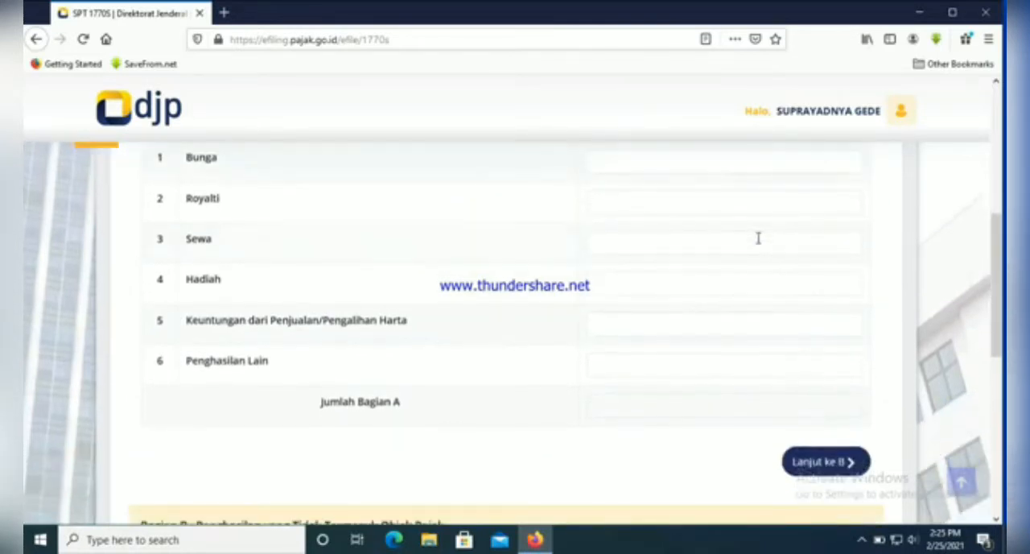
scroll(696, 241, up, 1)
scroll(696, 241, up, 3)
scroll(713, 244, down, 1)
scroll(721, 246, down, 3)
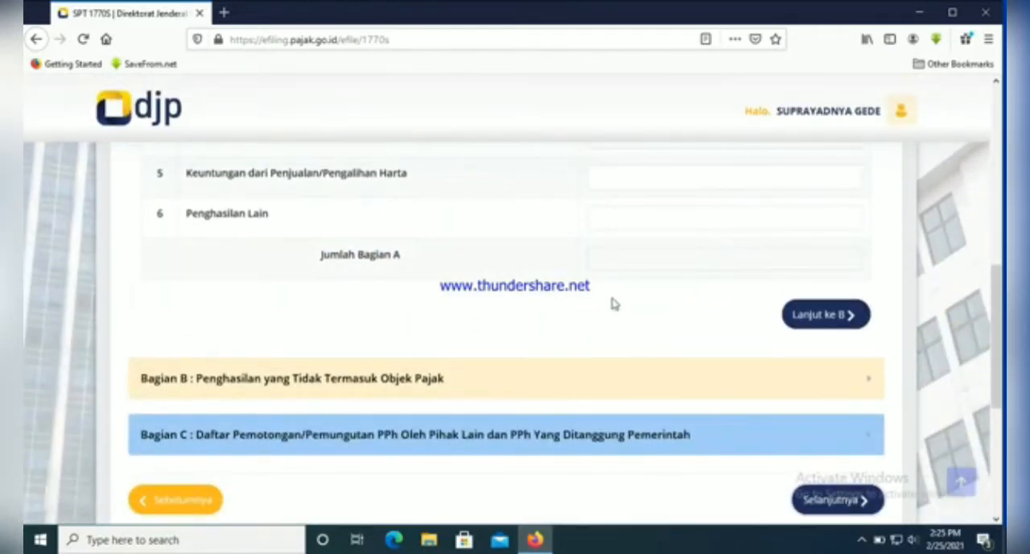
Expand Bagian B of Lampiran I to review its non-taxable income items, and open the Bagian C tax withholding list
scroll(685, 326, down, 2)
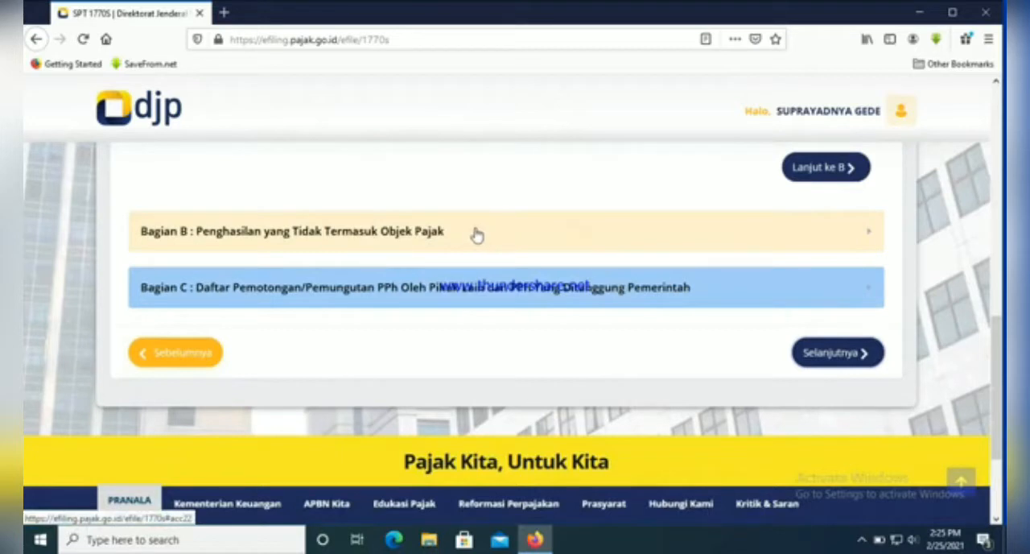
click(446, 240)
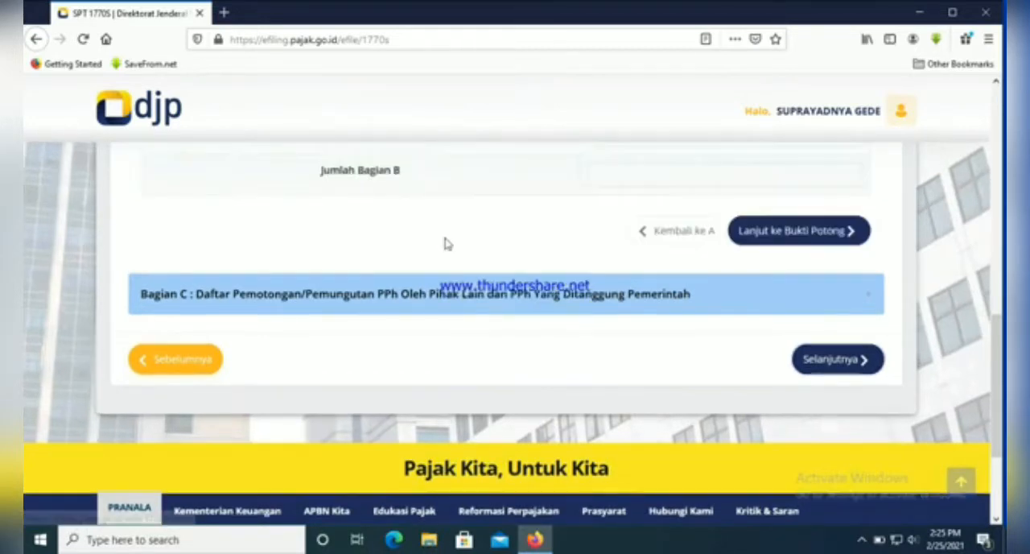
scroll(508, 238, up, 4)
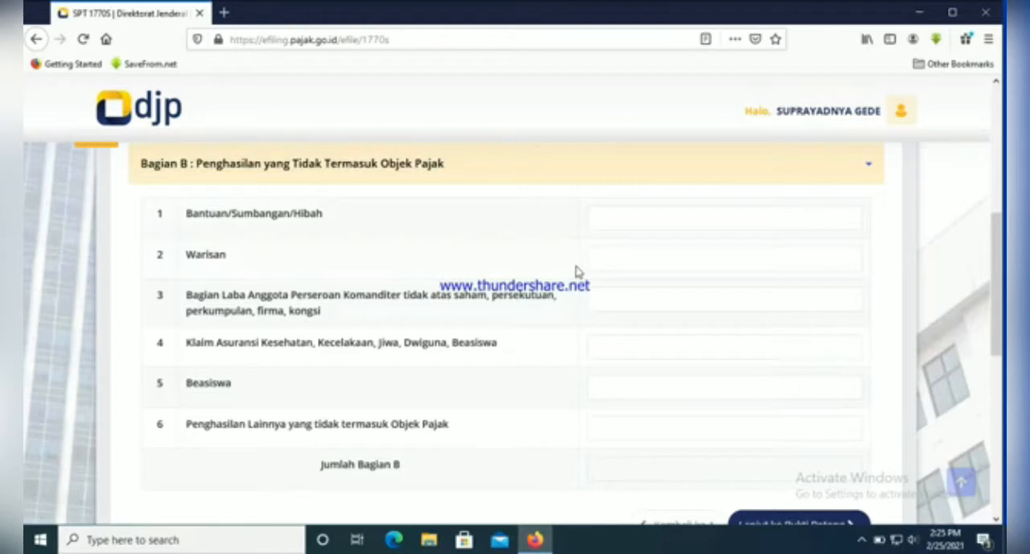
scroll(576, 272, down, 2)
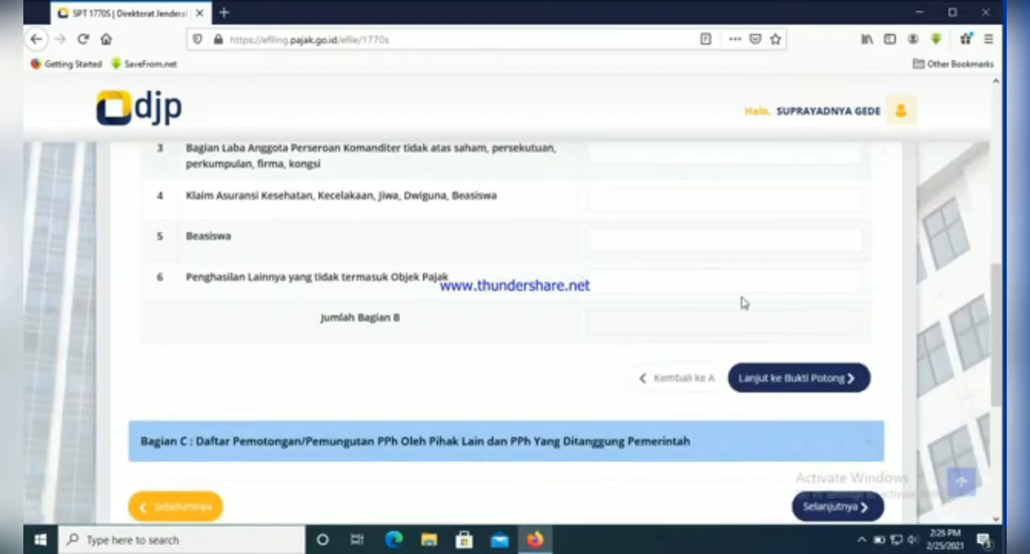
scroll(744, 303, down, 1)
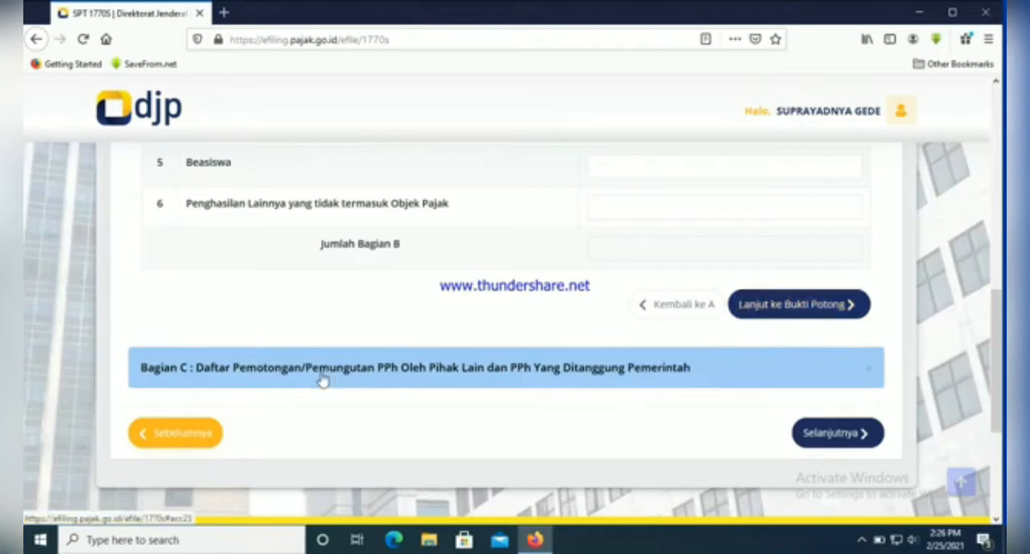
click(483, 368)
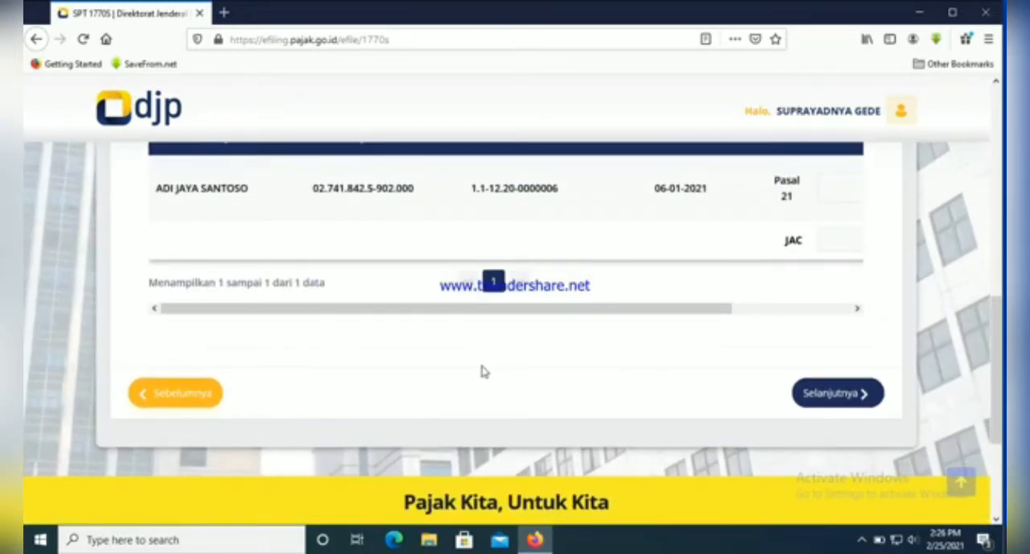
Check the withheld PPh amount of the Pasal 21 entry in the Bagian C list and continue to the main form
scroll(483, 371, up, 1)
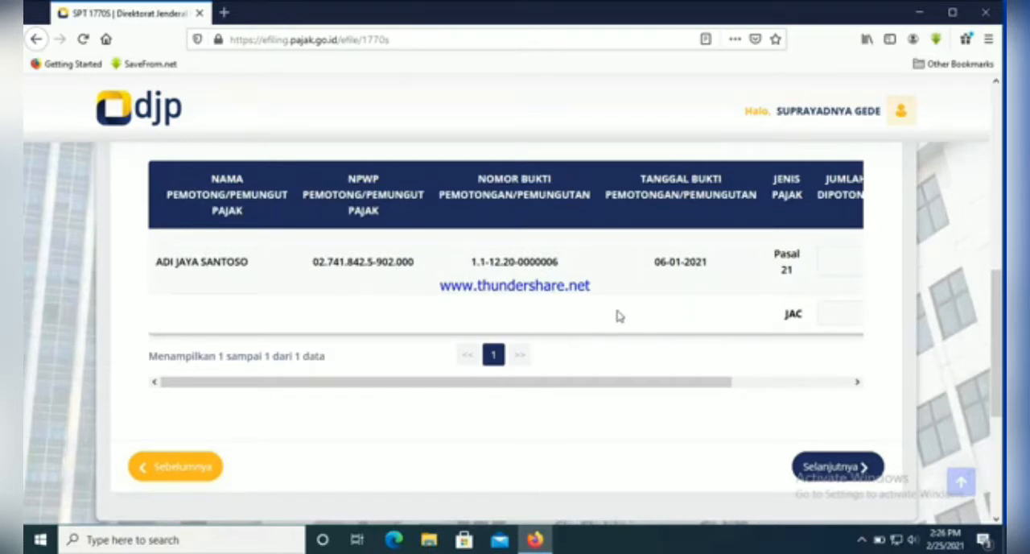
click(837, 267)
click(858, 383)
click(859, 384)
click(860, 384)
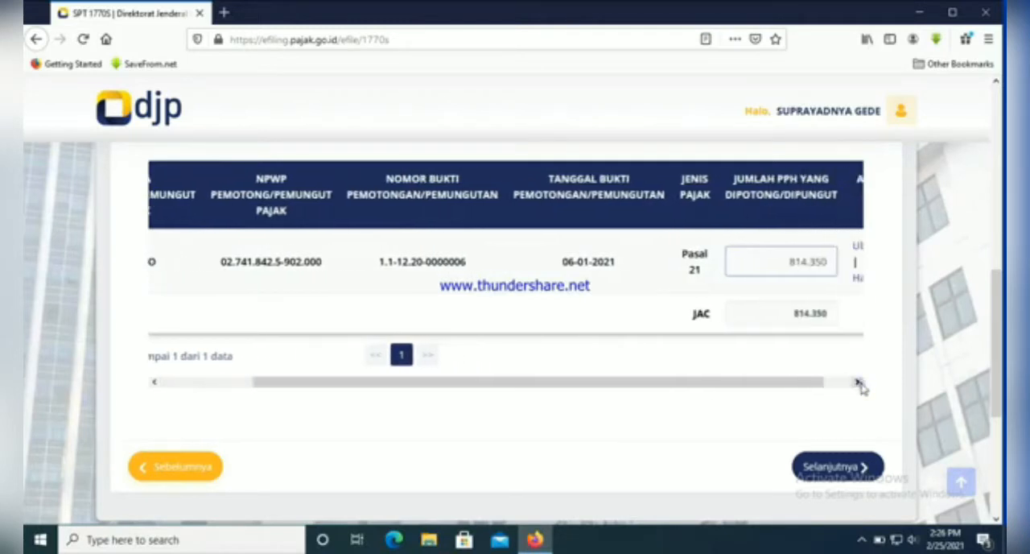
click(860, 384)
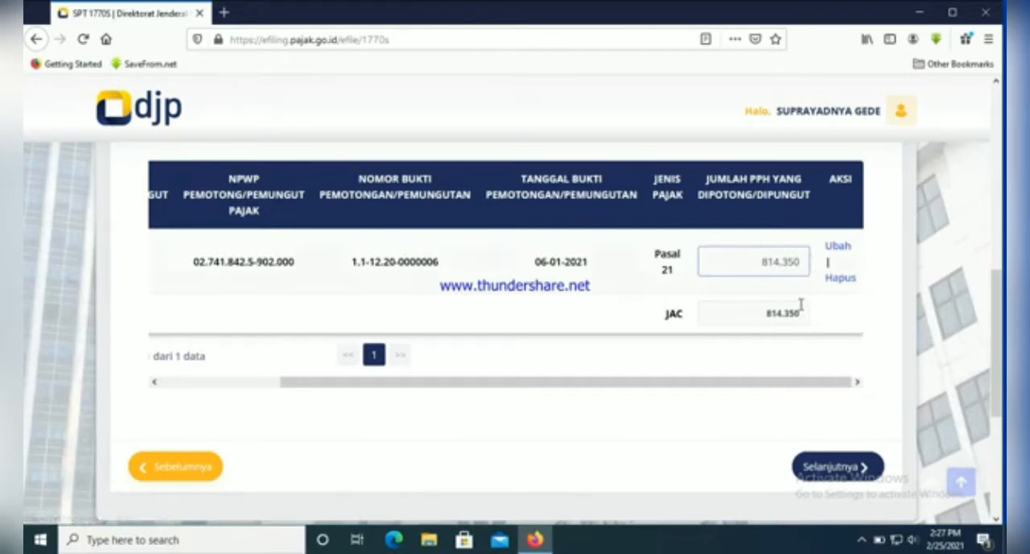
click(831, 469)
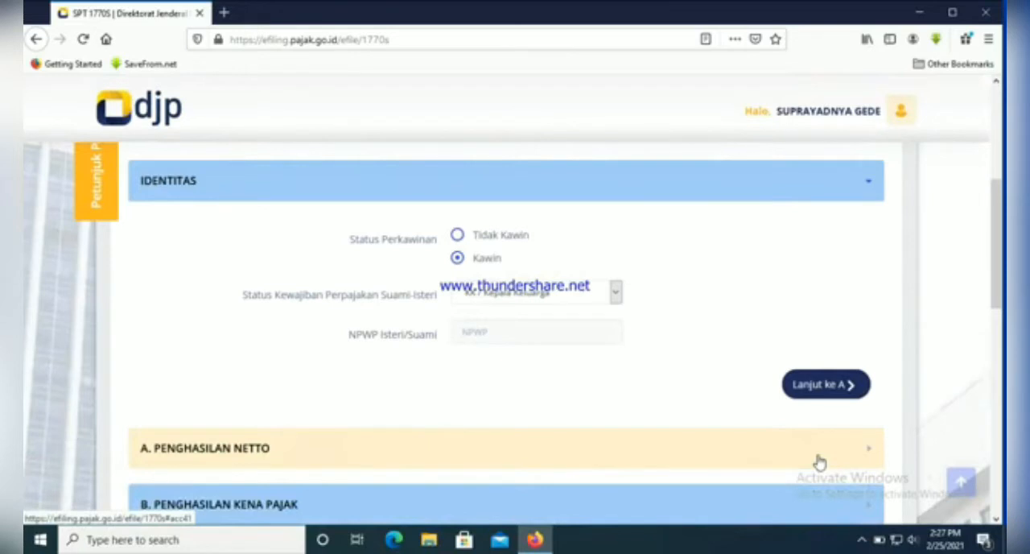
Check the marital status and the Status Kewajiban Perpajakan Suami-Isteri options, keep KK / Kepala Keluarga, and continue to section A
scroll(819, 461, down, 1)
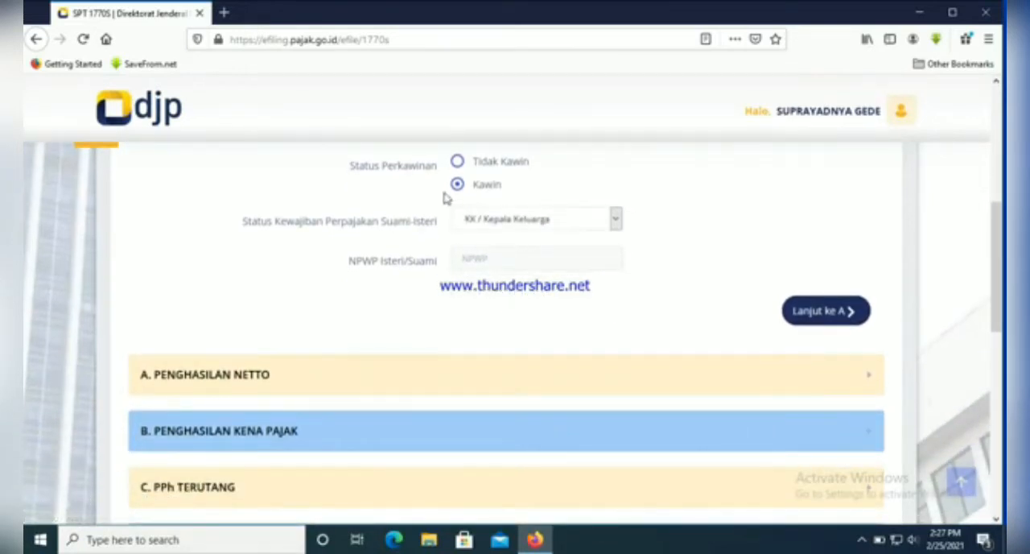
click(616, 221)
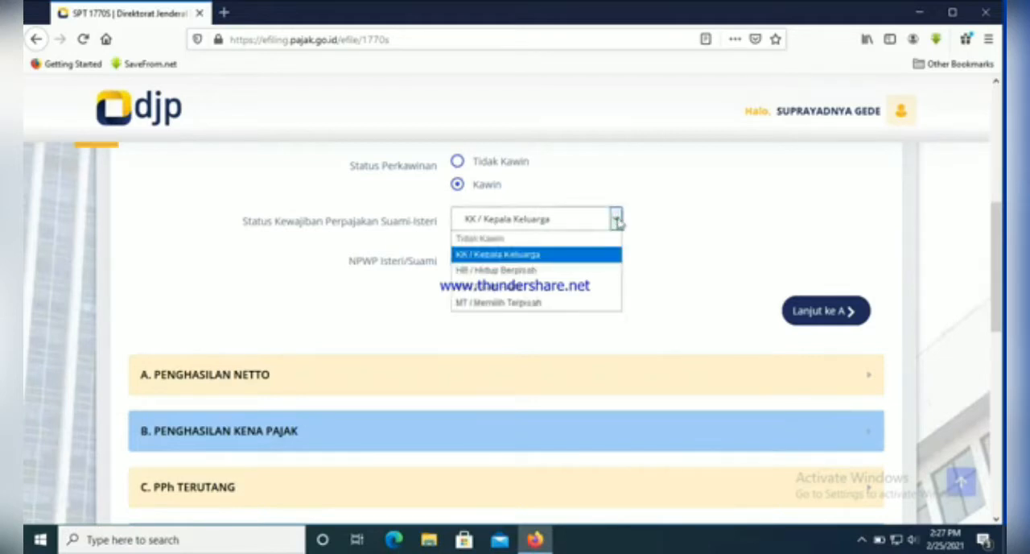
click(616, 221)
scroll(476, 309, down, 2)
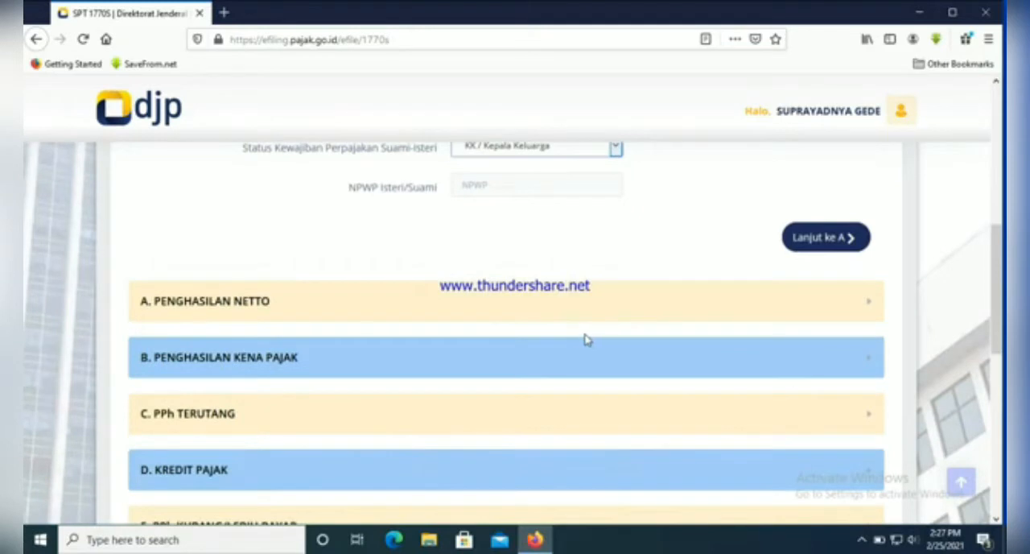
click(818, 243)
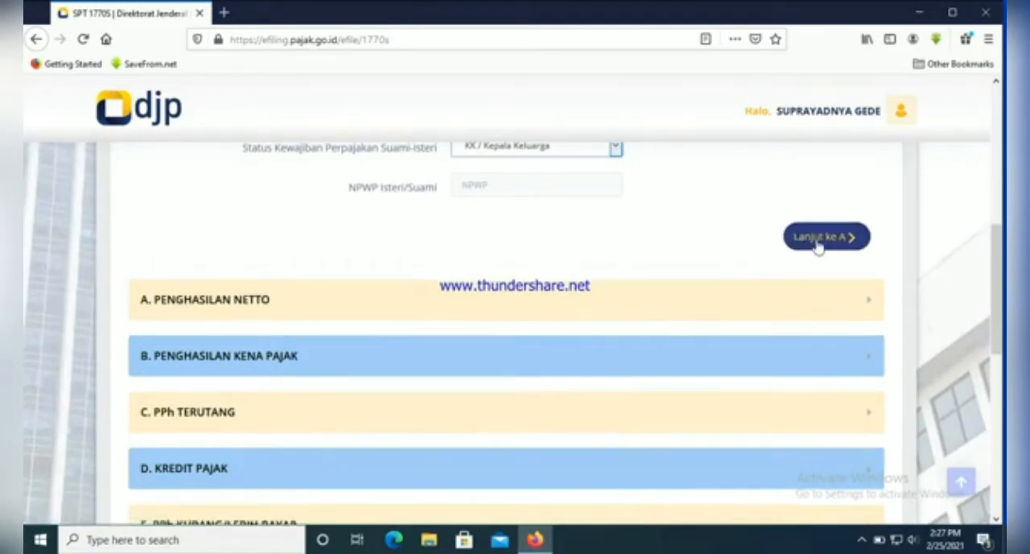
Review the Penghasilan Netto rows in section A and the remaining section headings of the main form, and continue to section B
scroll(807, 264, up, 2)
scroll(806, 359, down, 1)
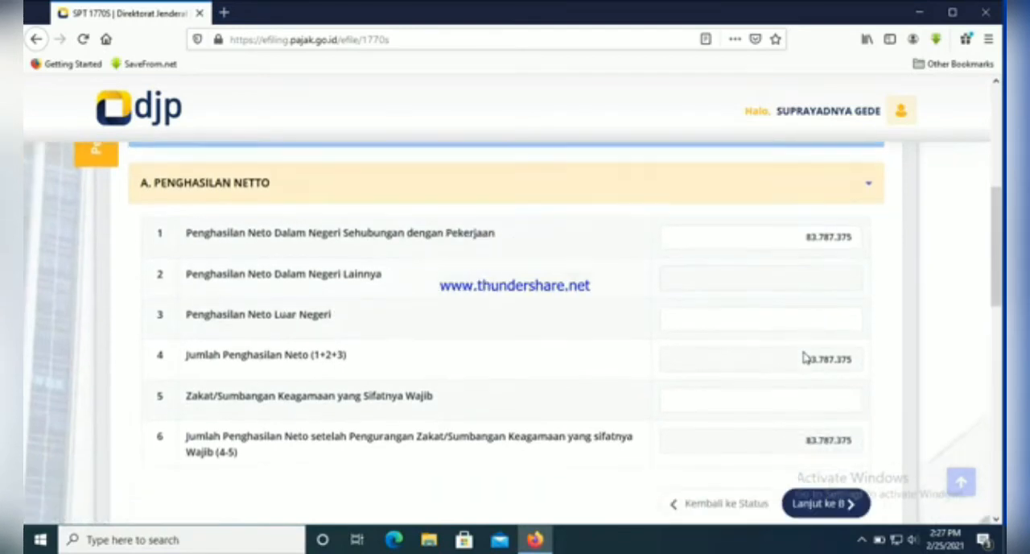
scroll(804, 354, down, 1)
scroll(804, 352, up, 1)
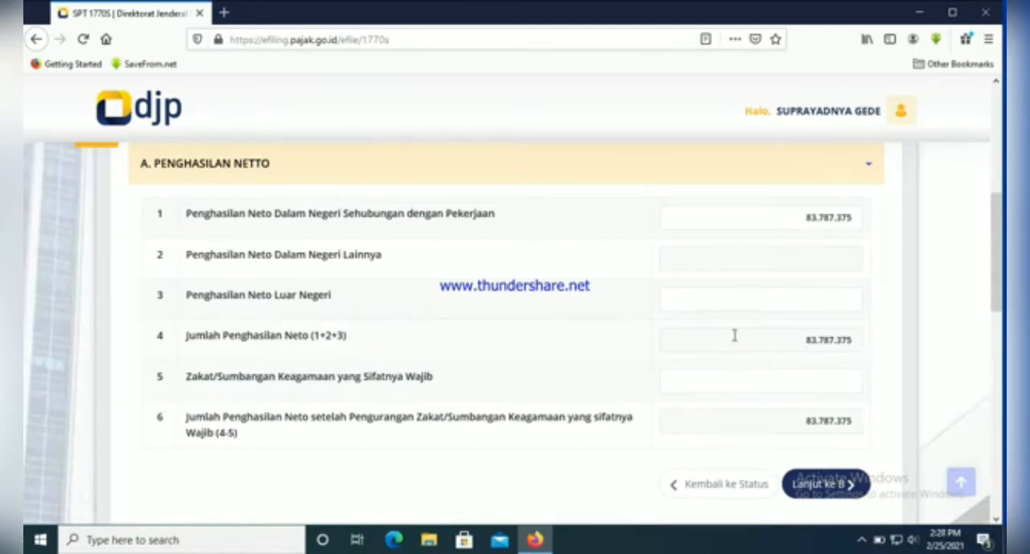
scroll(733, 336, down, 3)
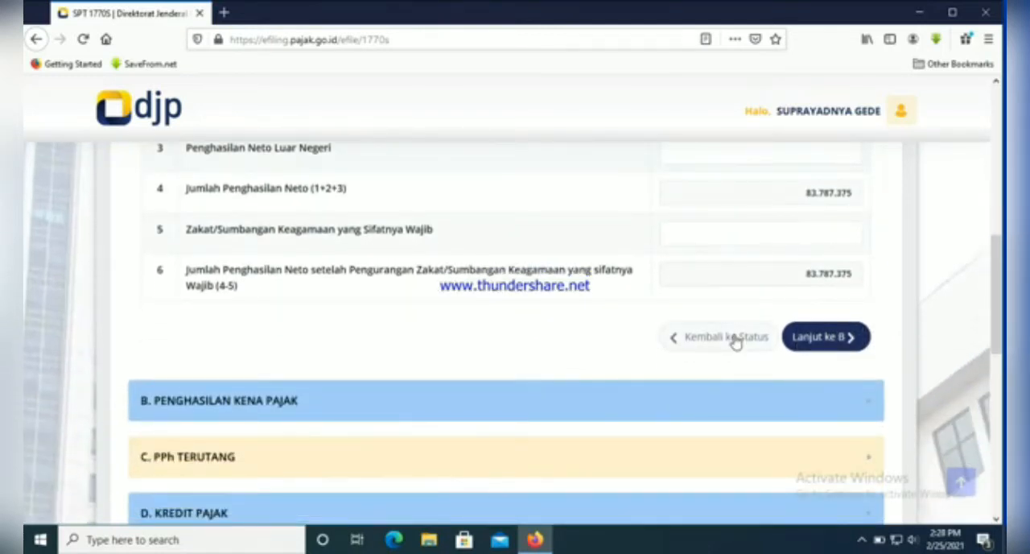
scroll(735, 342, down, 1)
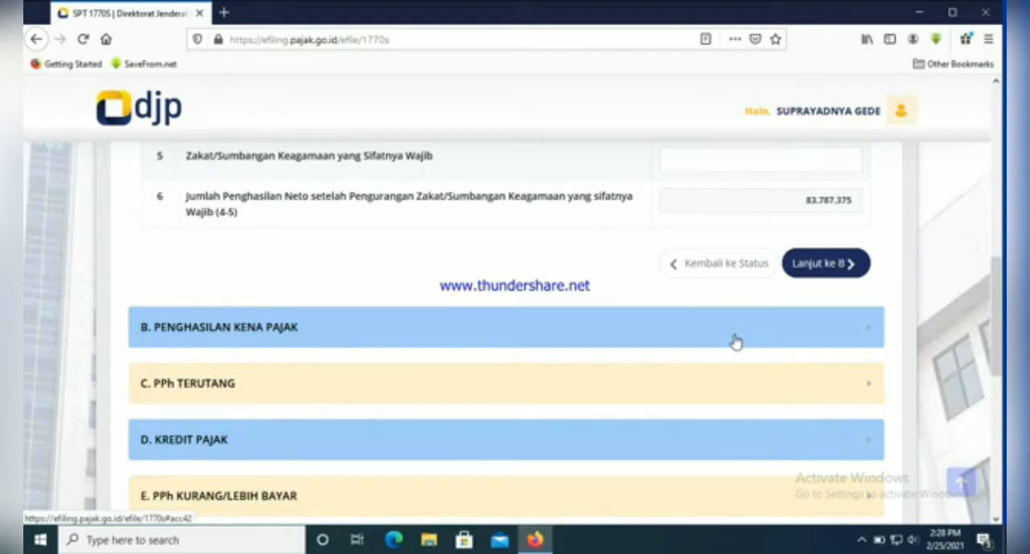
scroll(735, 341, down, 2)
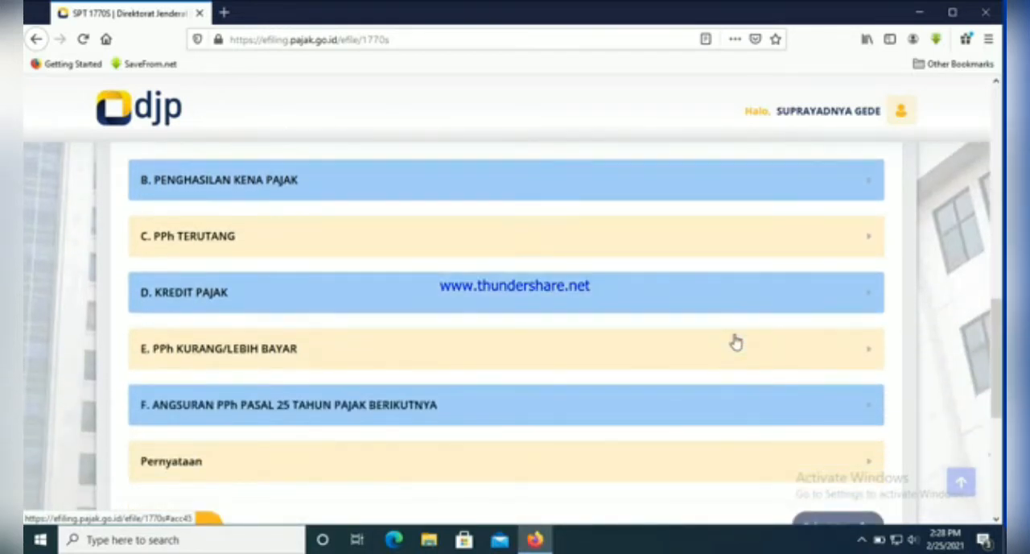
scroll(735, 341, down, 2)
scroll(735, 341, up, 3)
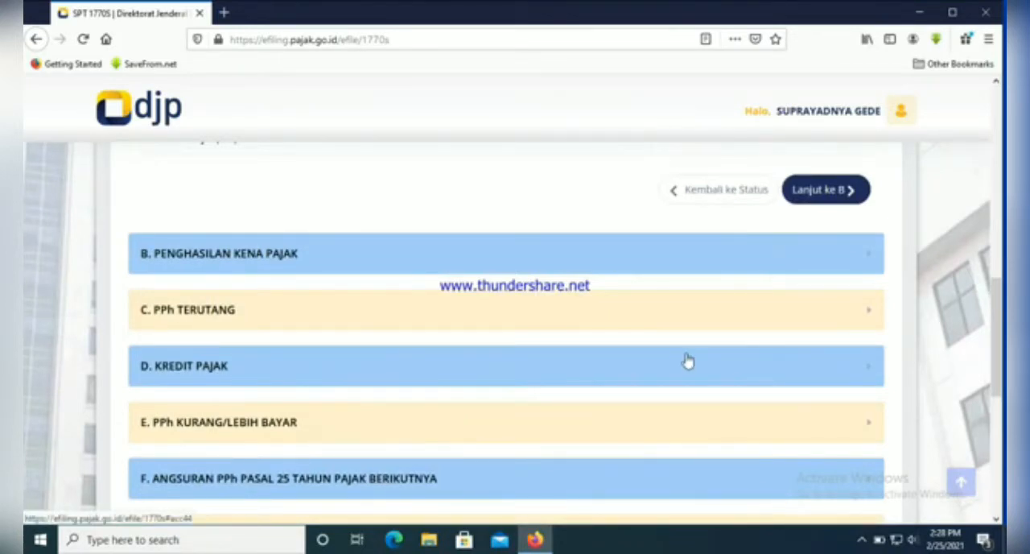
scroll(688, 362, down, 3)
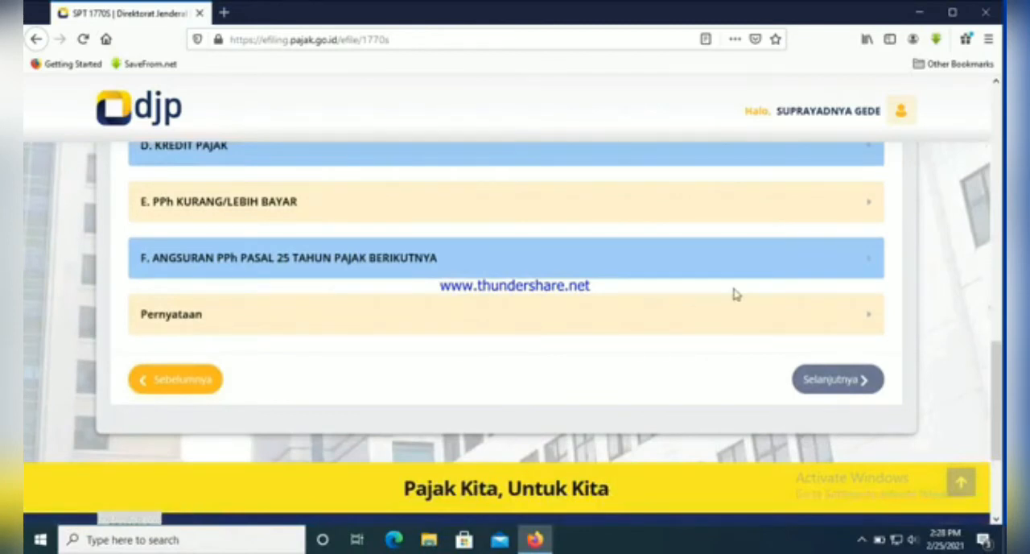
scroll(735, 294, up, 4)
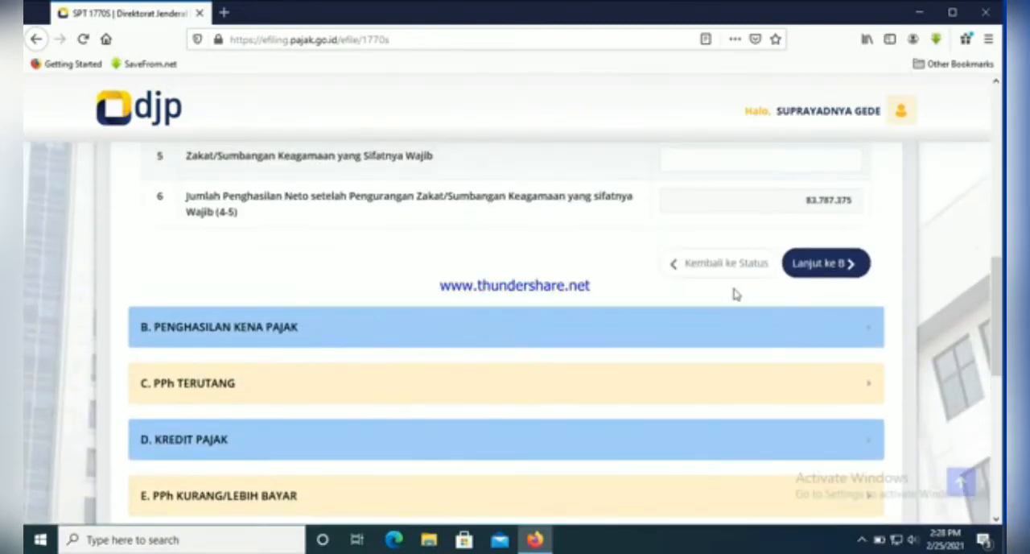
scroll(734, 295, up, 1)
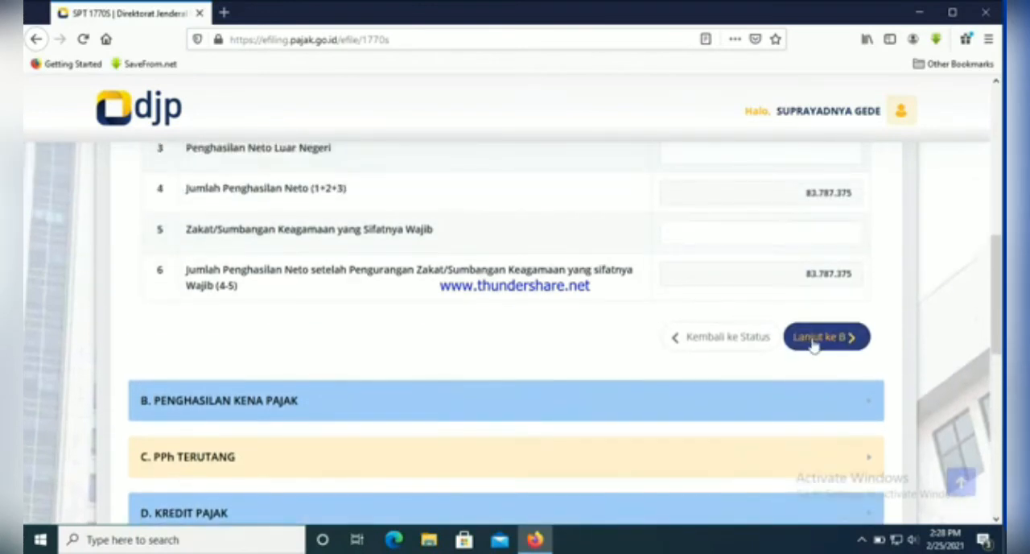
click(813, 338)
Check the non-taxable allowance and taxable income in section B, and continue to section C, PPh Terutang
scroll(763, 330, up, 2)
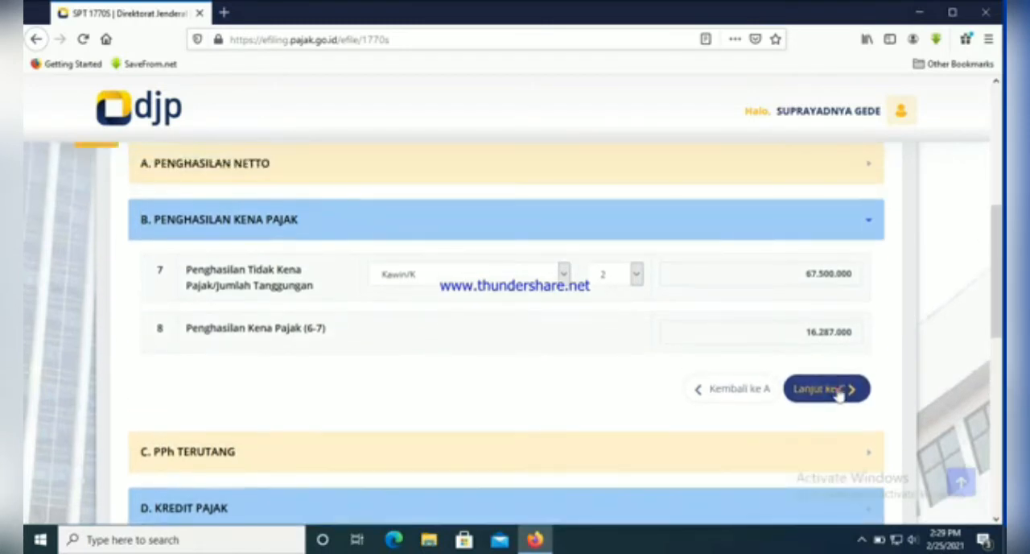
click(834, 389)
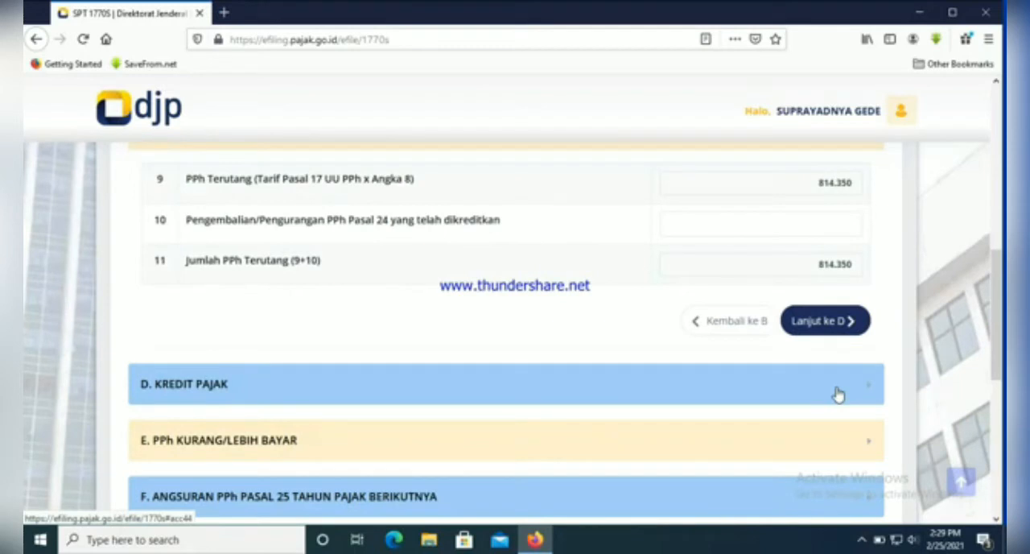
scroll(835, 343, down, 3)
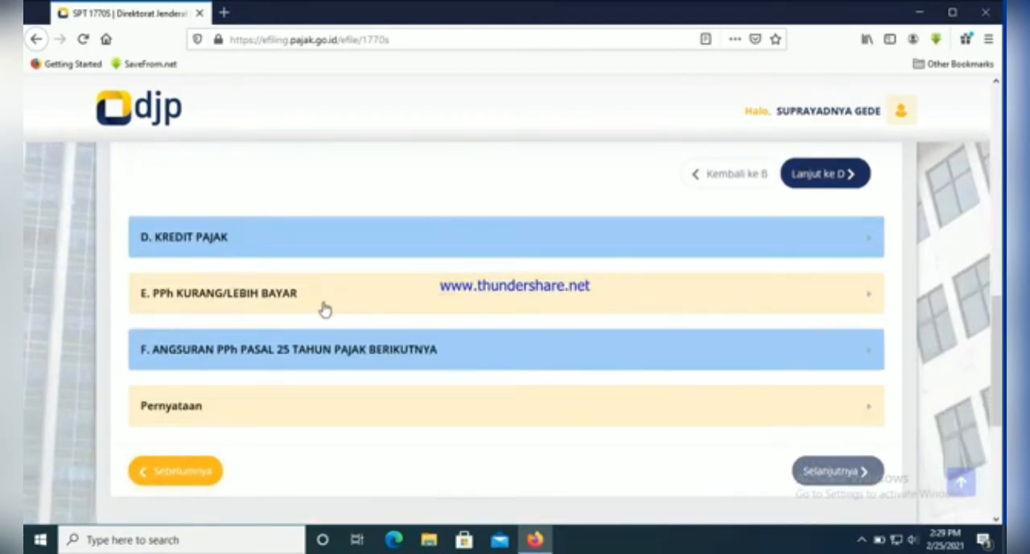
Open section E, PPh Kurang/Lebih Bayar, to check the payment status, and continue to section F
click(860, 299)
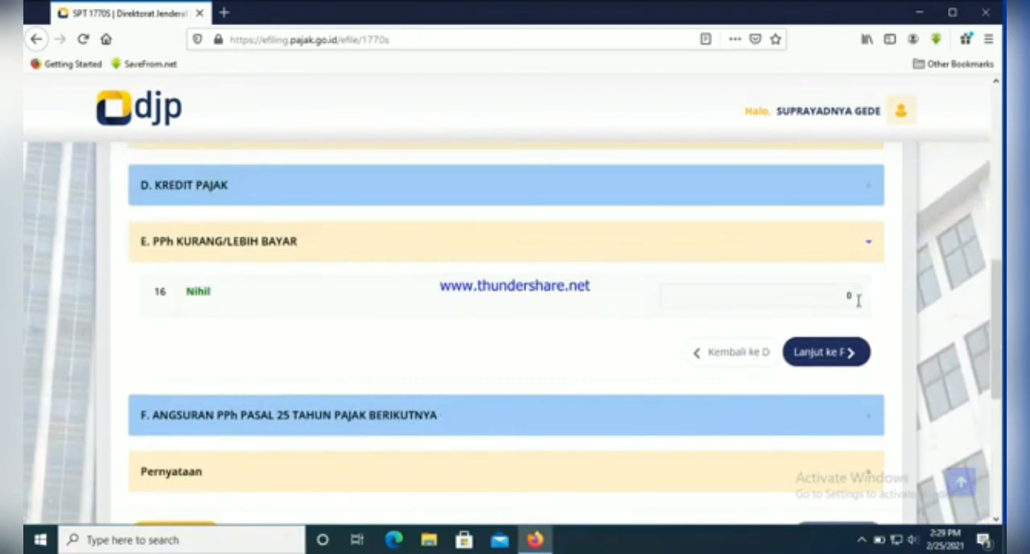
scroll(852, 338, down, 2)
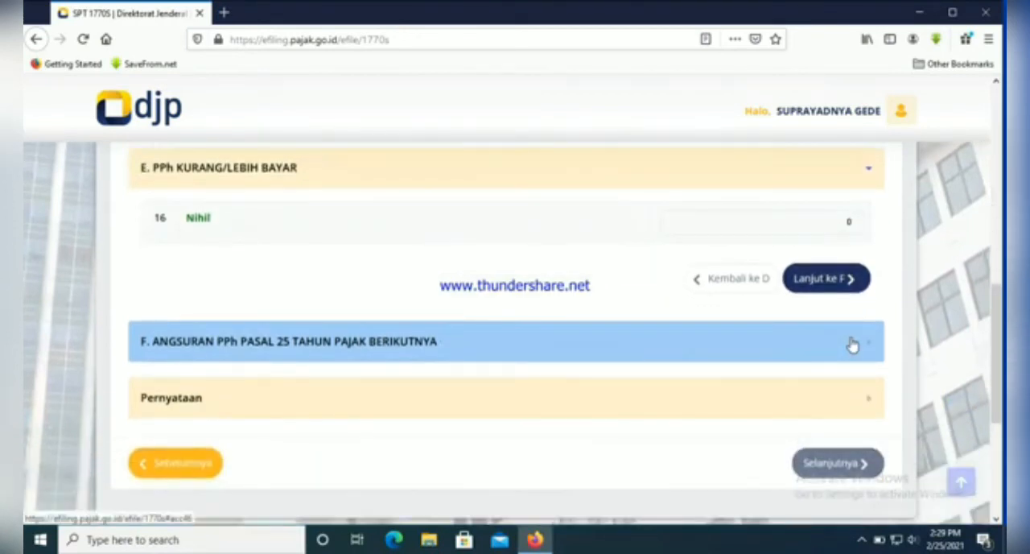
scroll(852, 344, down, 2)
scroll(852, 345, up, 2)
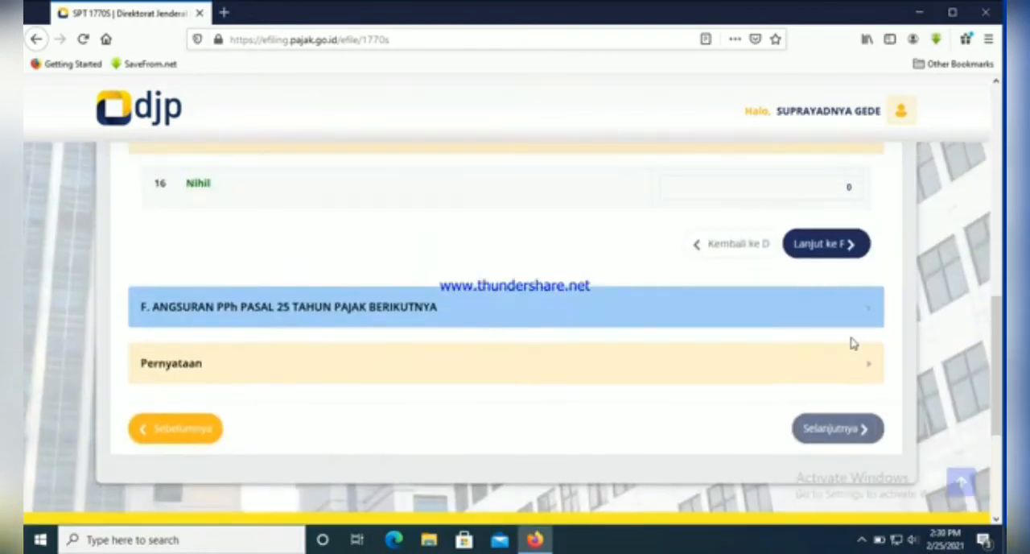
click(836, 281)
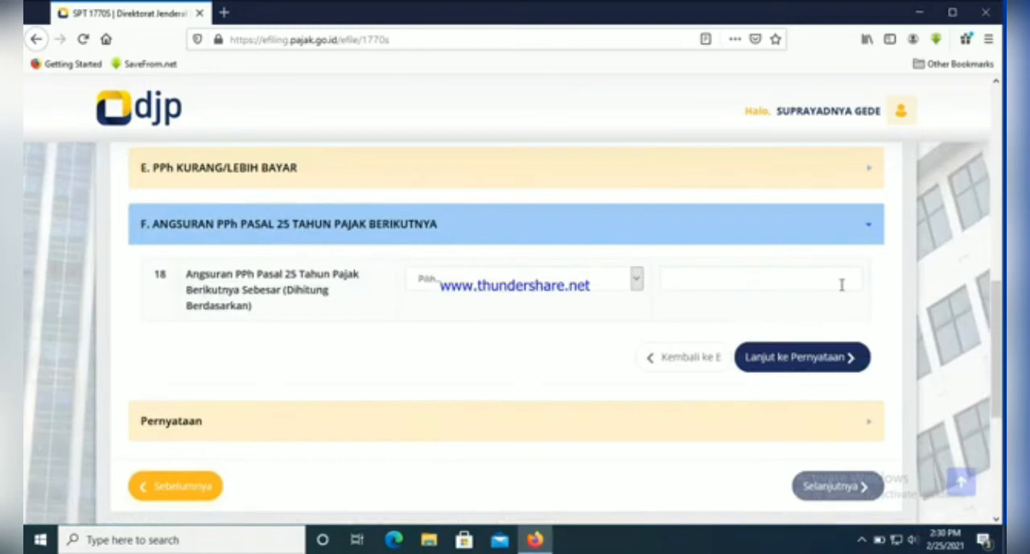
Leave the PPh Pasal 25 installment in section F blank, agree to the Pernyataan with Setuju, and continue to the Kirim page
click(809, 365)
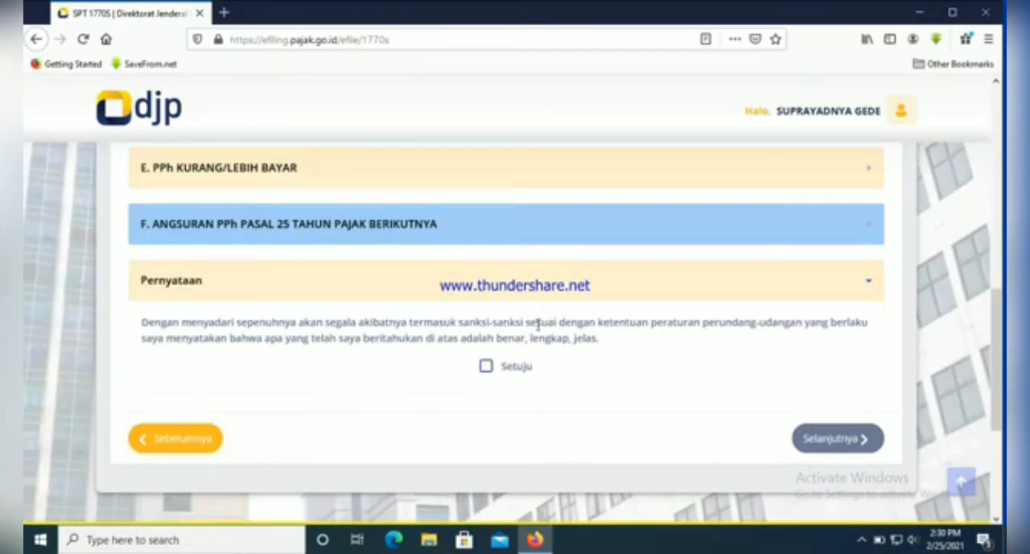
click(486, 366)
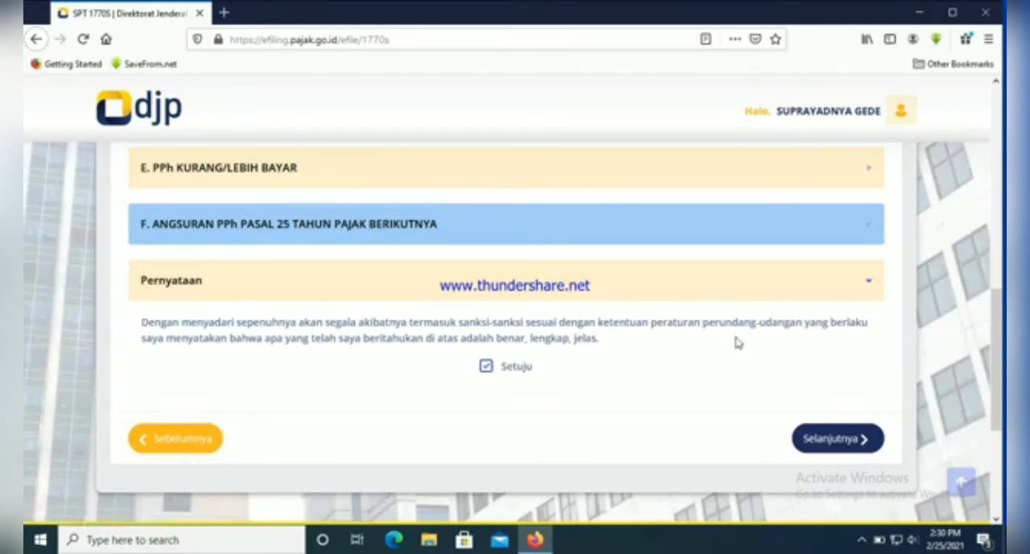
click(832, 439)
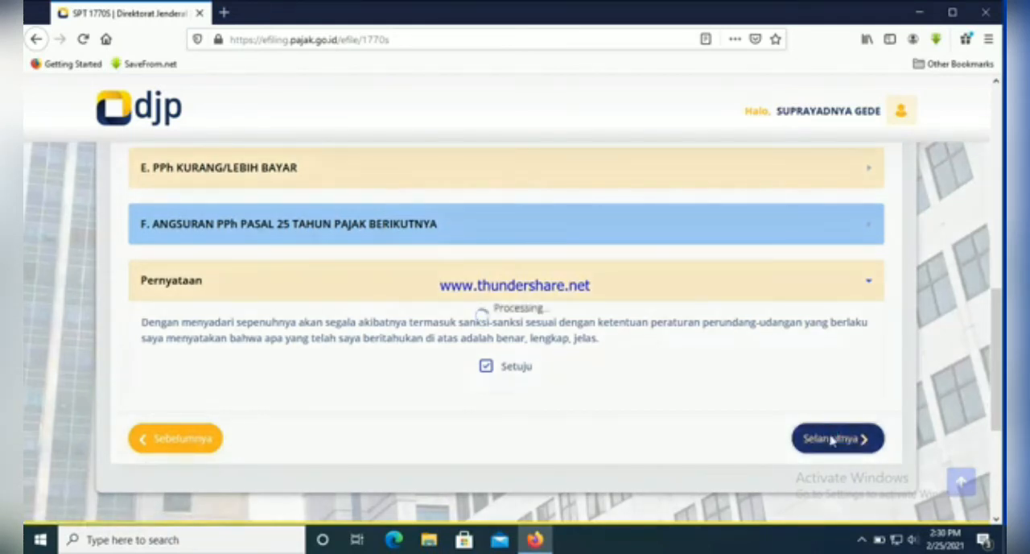
Examine the SPT Anda summary on the Kirim page, from Jenis Formulir to Catatan, and the verification code section below it
scroll(779, 396, down, 3)
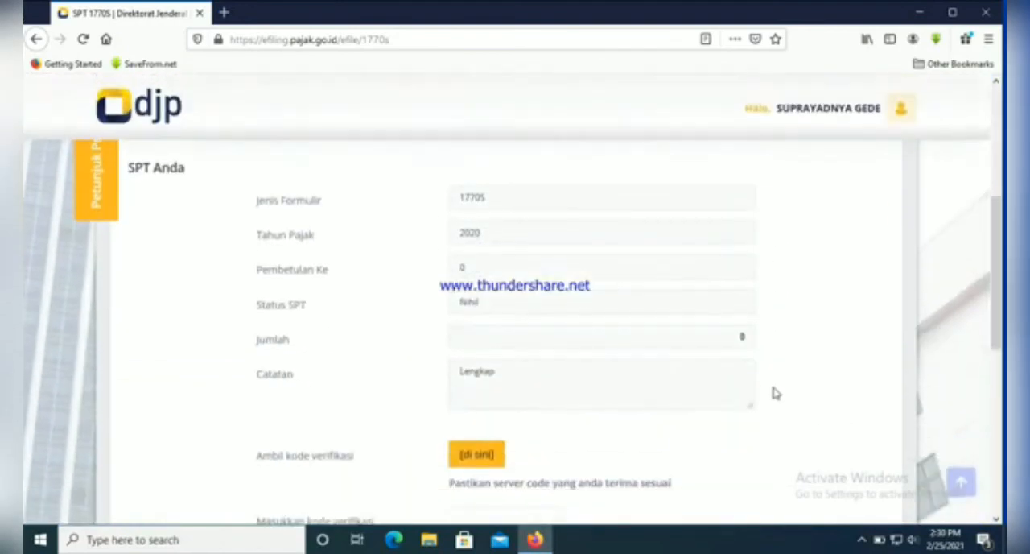
scroll(775, 393, down, 1)
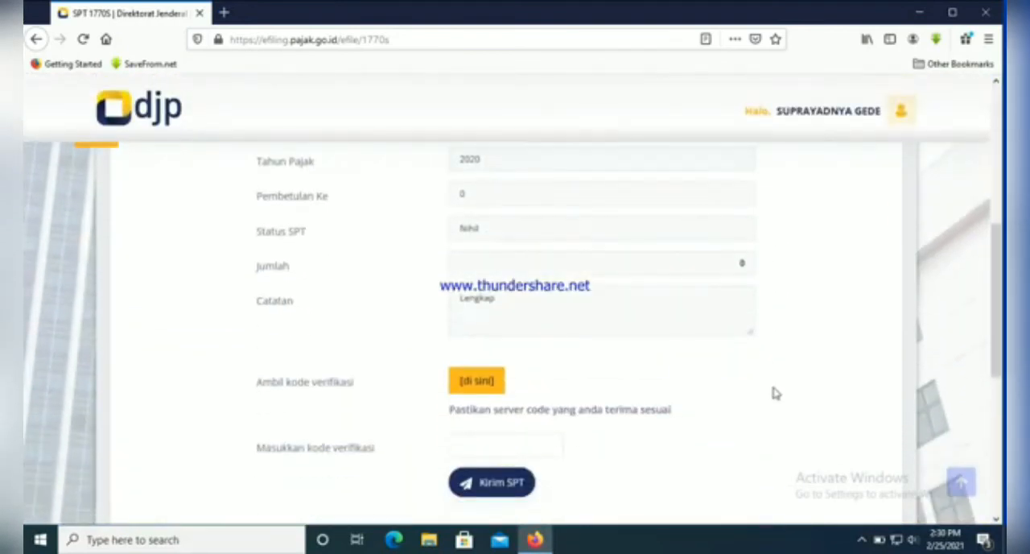
scroll(775, 393, up, 2)
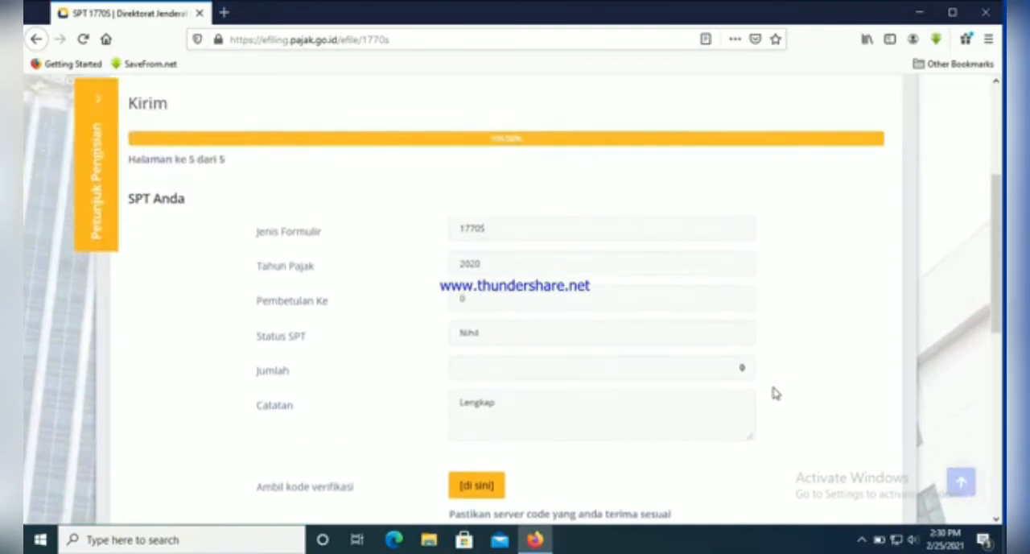
scroll(775, 393, up, 1)
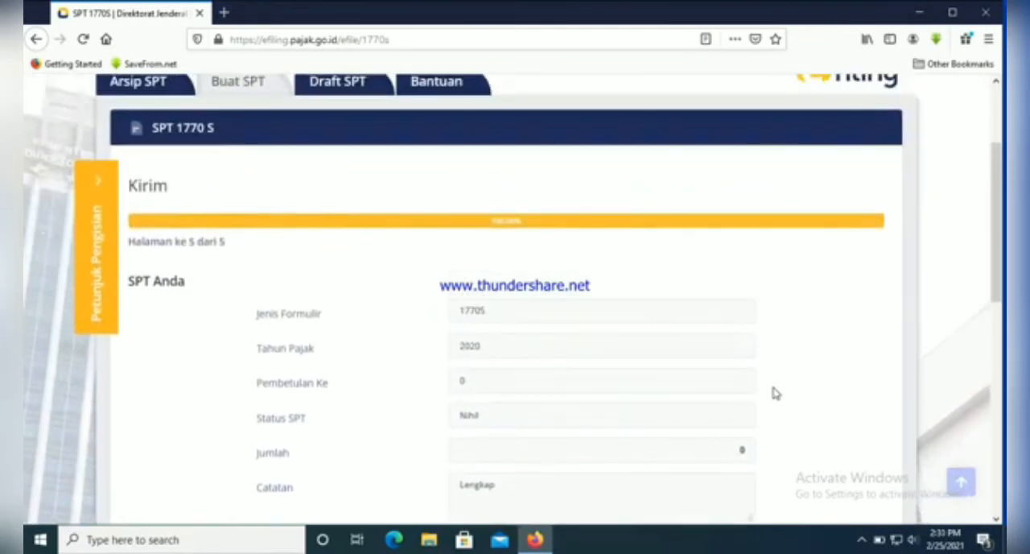
scroll(775, 393, down, 2)
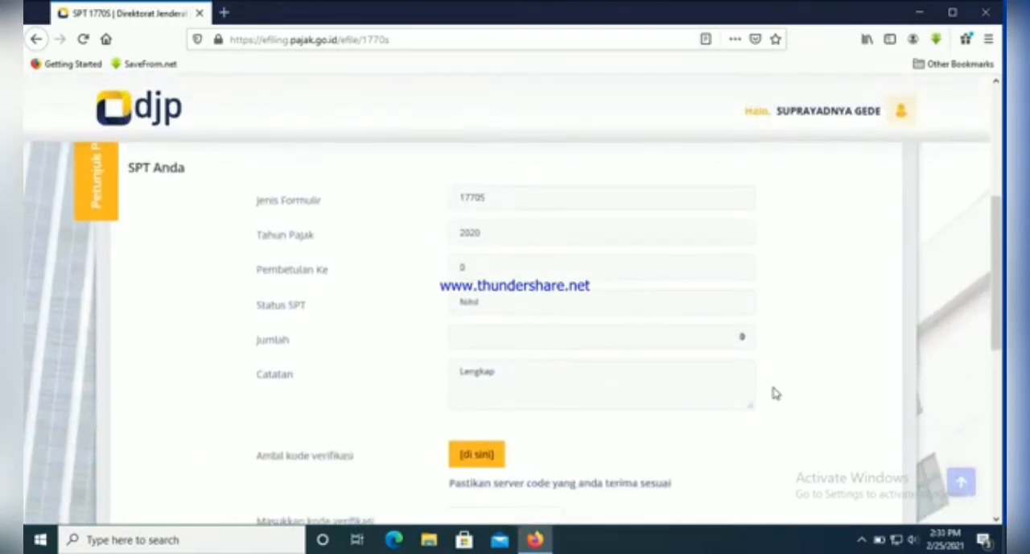
scroll(775, 393, down, 1)
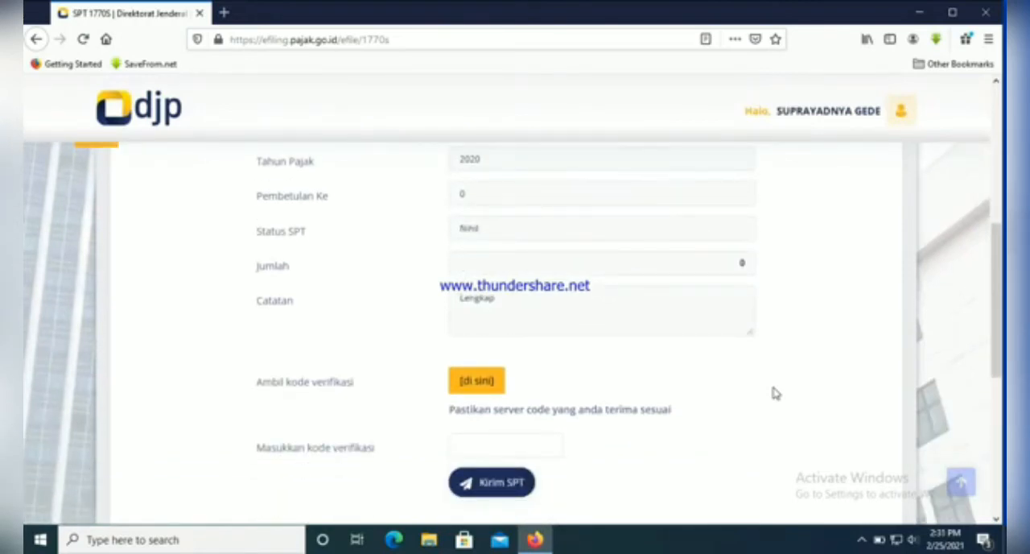
scroll(775, 393, down, 2)
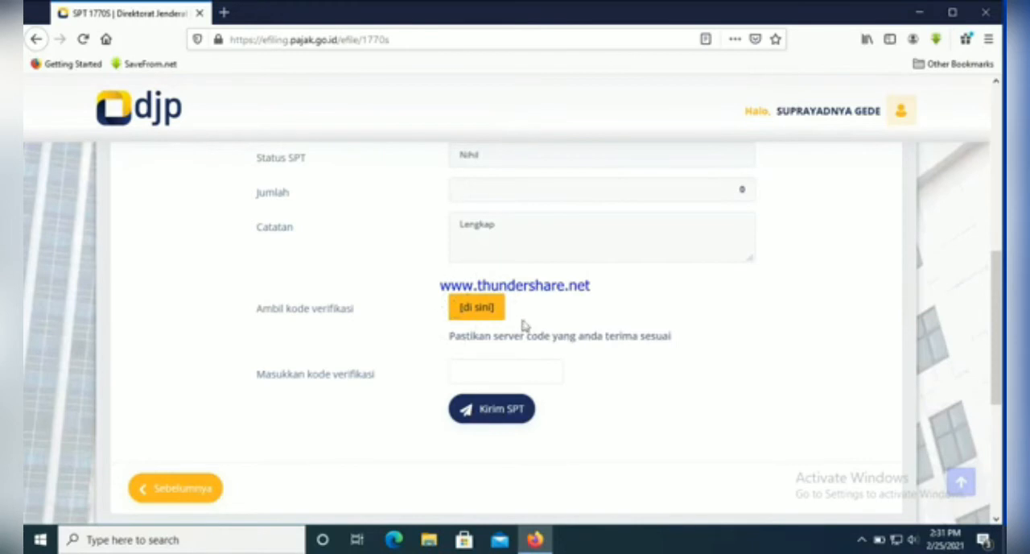
Request the verification code for the SPT by email and dismiss the delivery notice
click(478, 309)
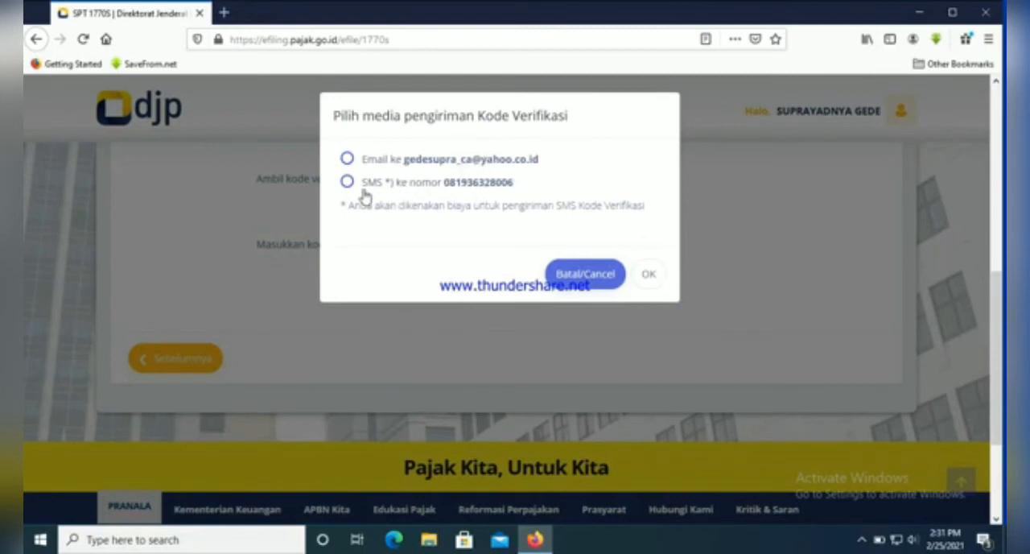
scroll(486, 199, up, 2)
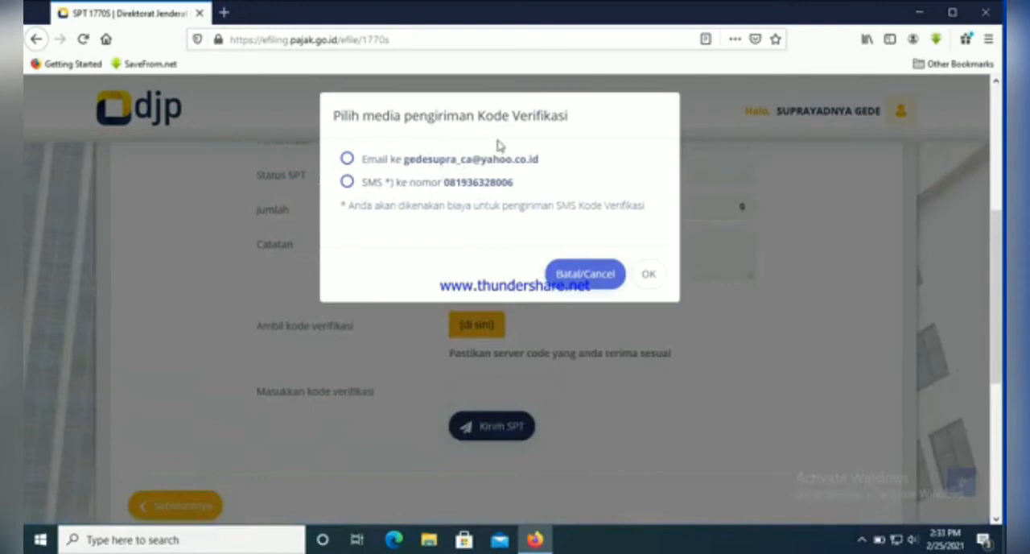
click(348, 158)
click(649, 275)
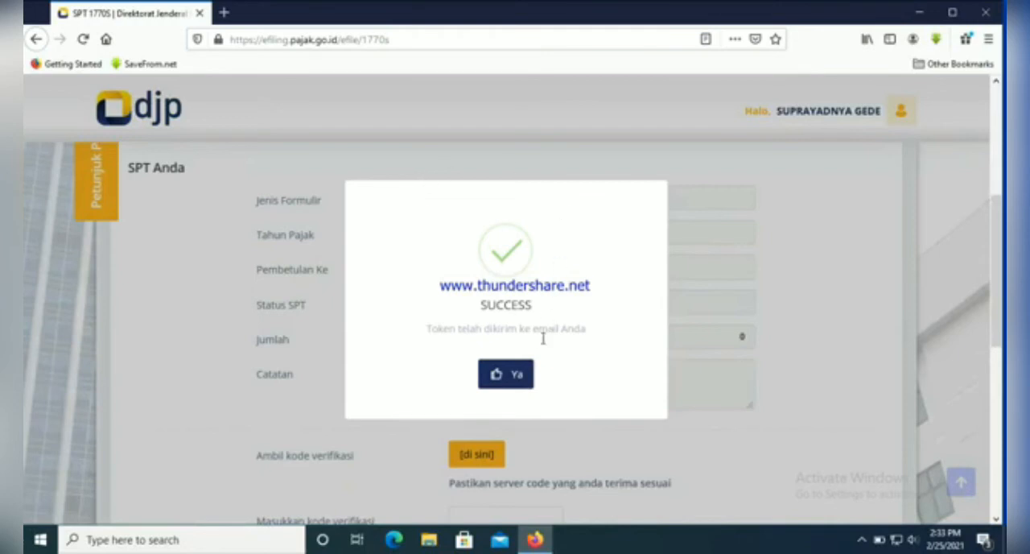
click(514, 376)
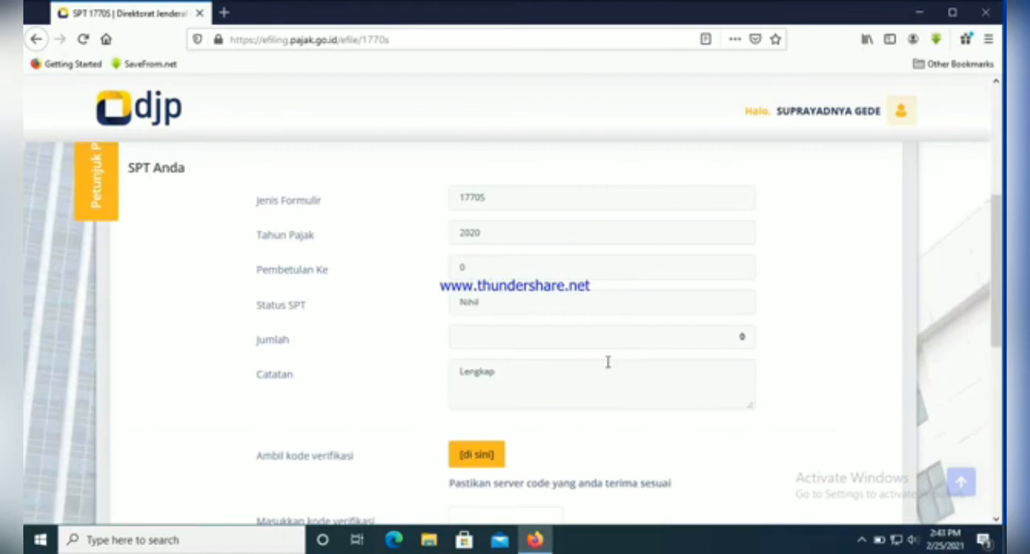
Enter the emailed verification code in Masukkan kode verifikasi and submit the SPT
scroll(669, 356, down, 3)
click(493, 294)
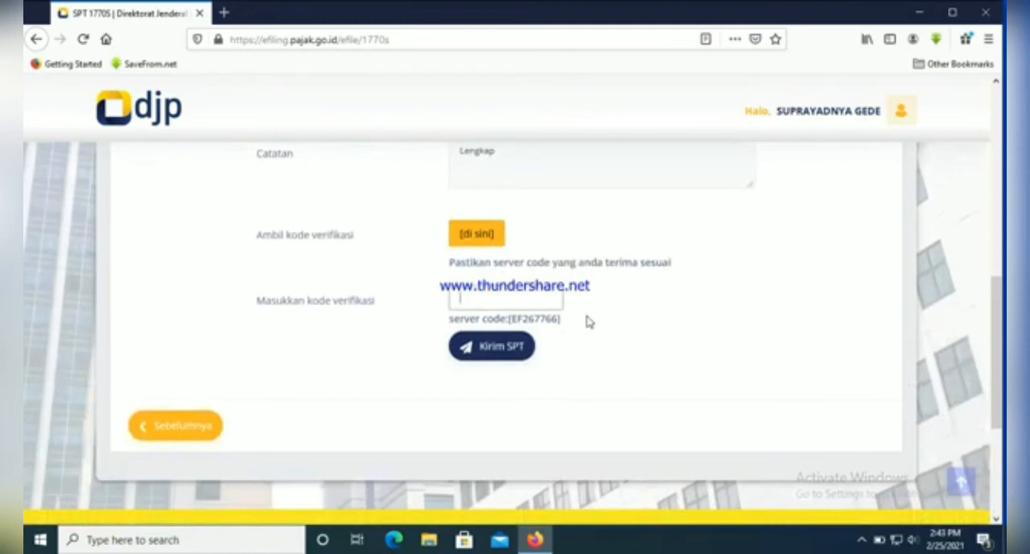
click(502, 351)
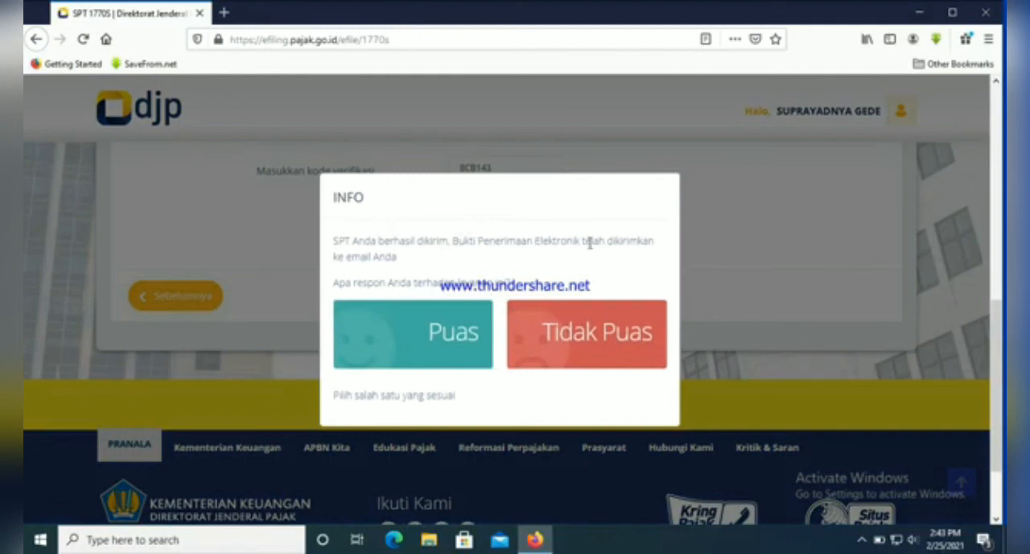
Rate the service as Puas and open the electronic receipt (BPE) of the 2020/01-12 1770S return in Daftar SPT
click(437, 335)
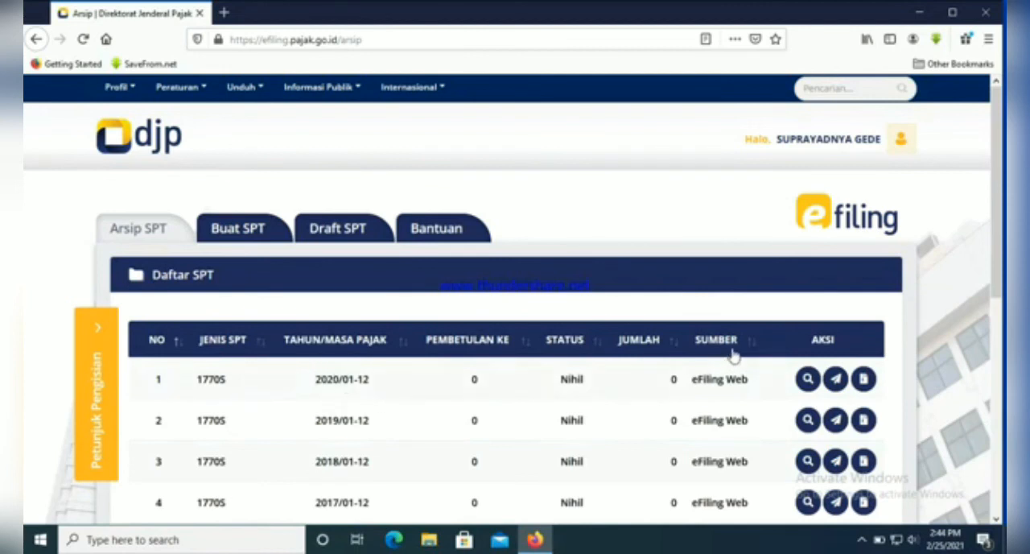
click(866, 383)
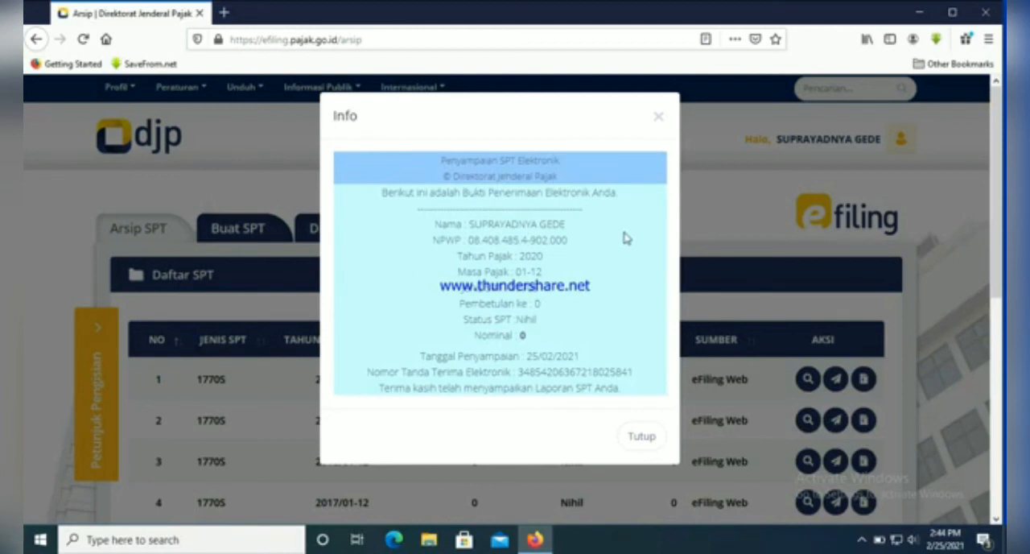
Print one portrait color copy of the full Bukti Penerimaan Elektronik text on the EPSON L210 Series printer, and clear the text selection
right_click(632, 257)
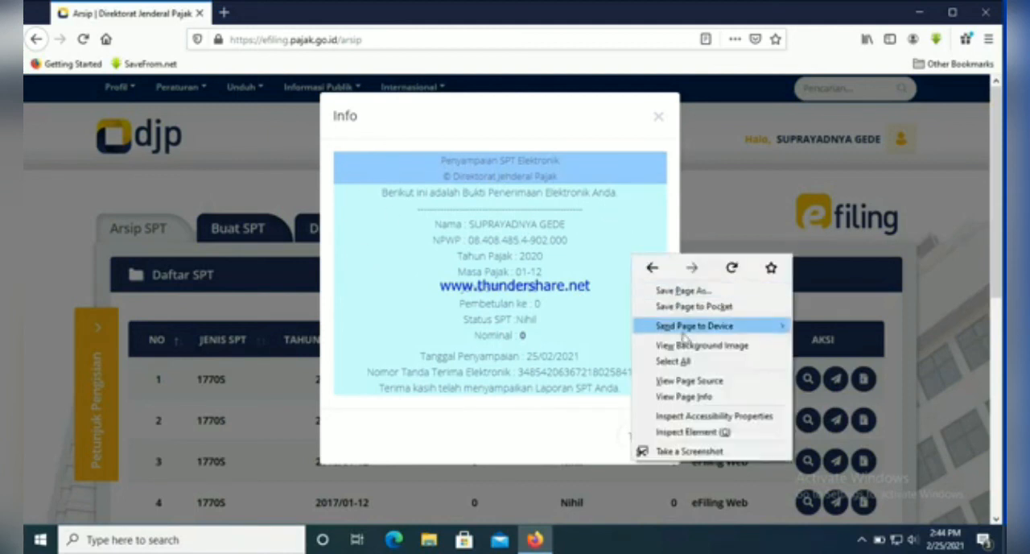
key(Escape)
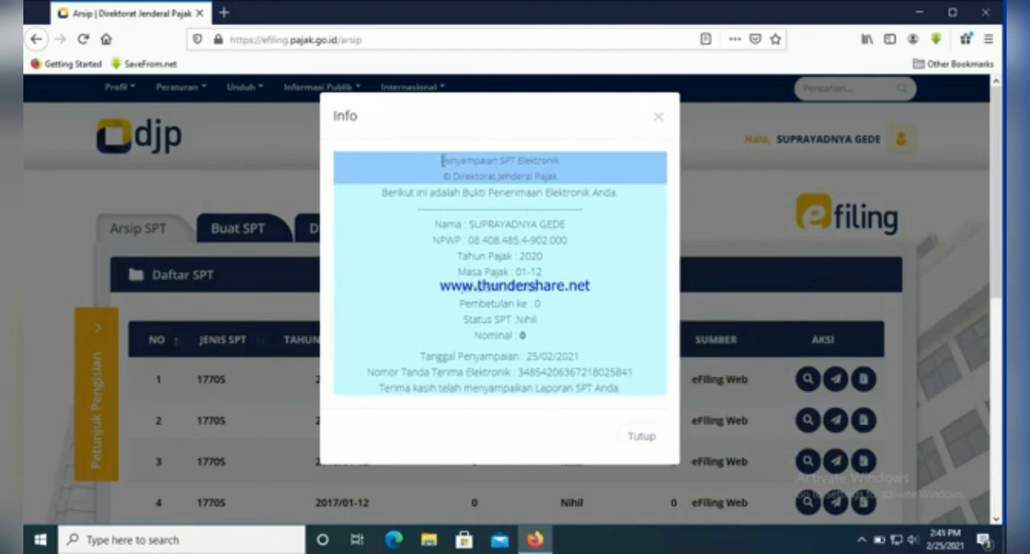
drag(441, 164, 636, 389)
right_click(499, 190)
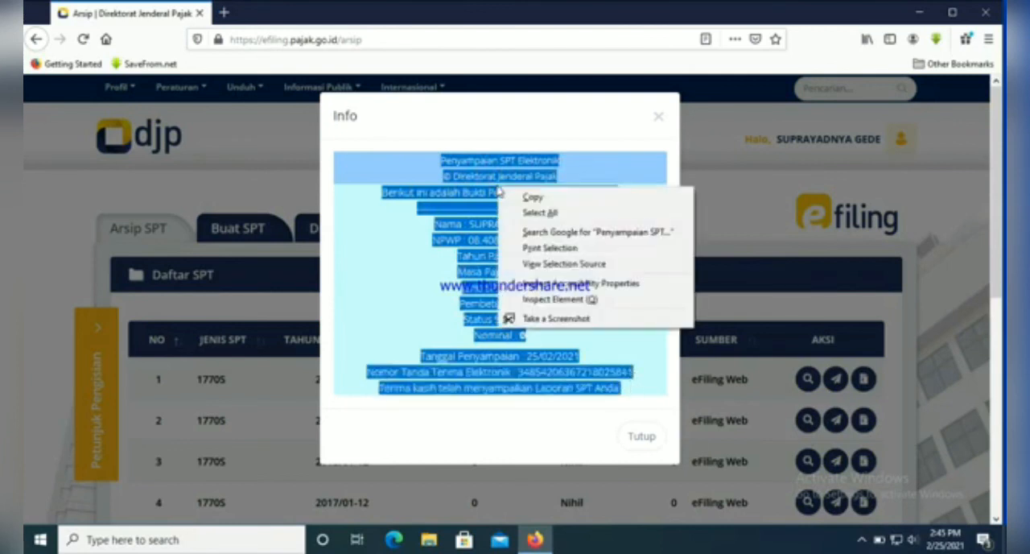
click(555, 250)
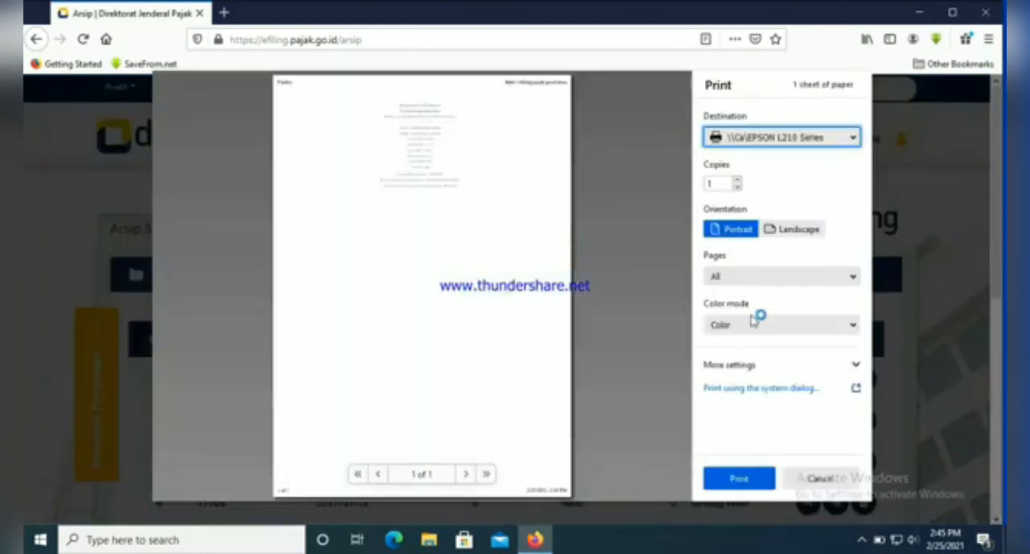
click(739, 480)
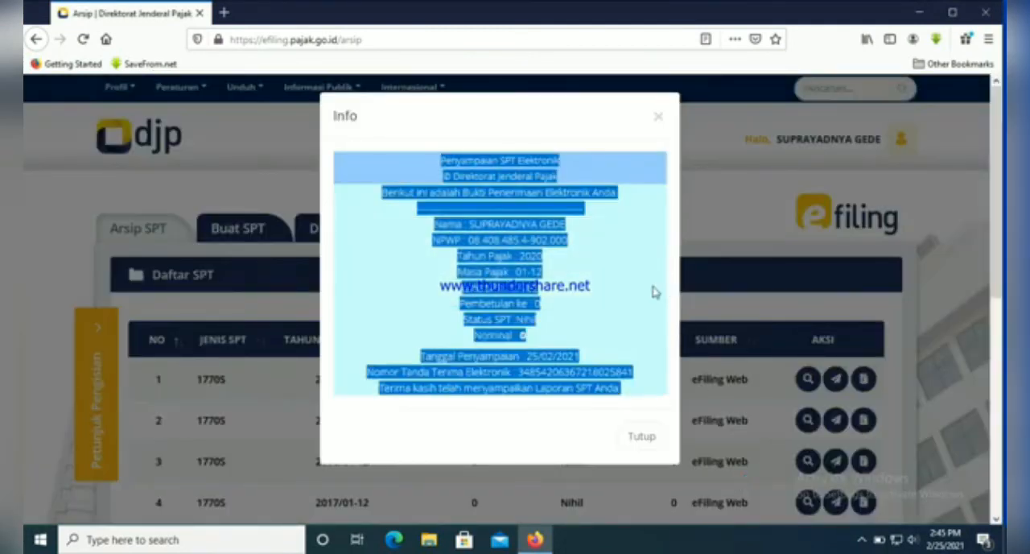
click(564, 113)
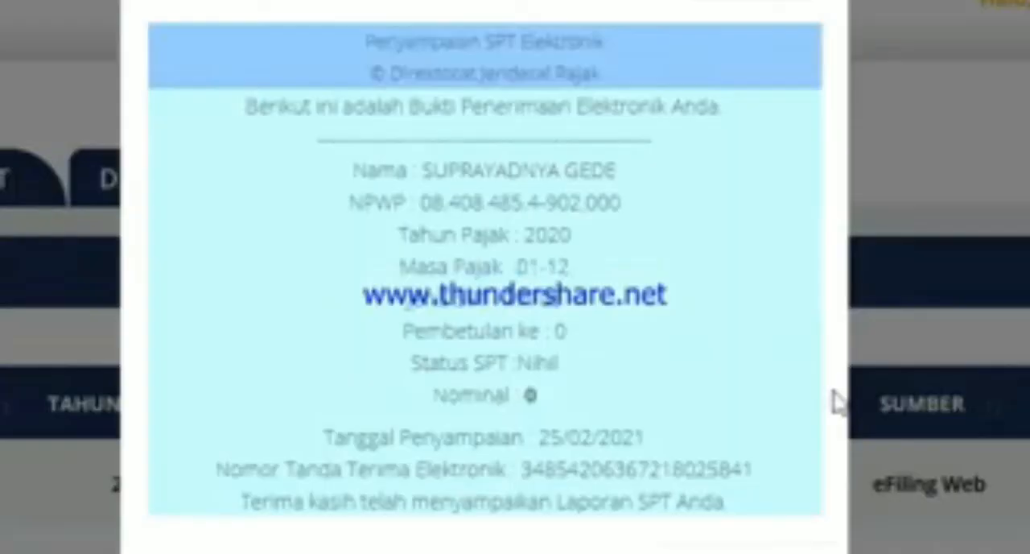